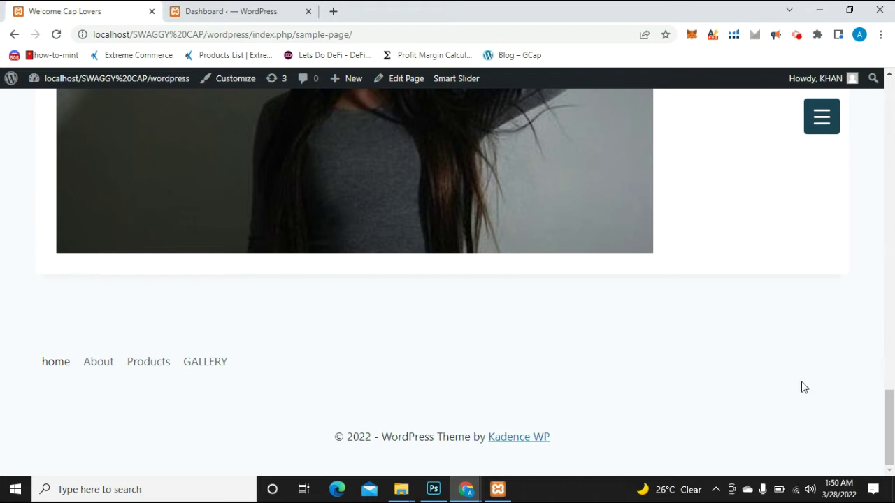
- Switch from the site preview to the WordPress dashboard and open the page for adding new plugins
drag(893, 407, 893, 98)
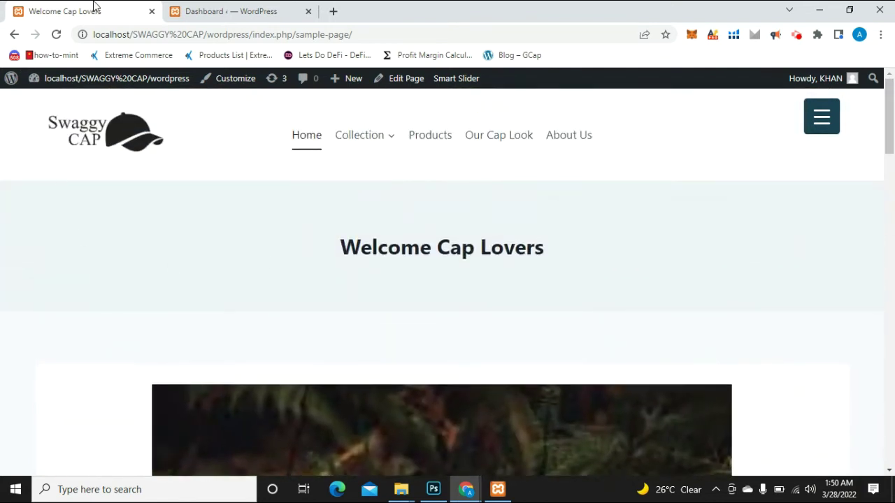
click(230, 12)
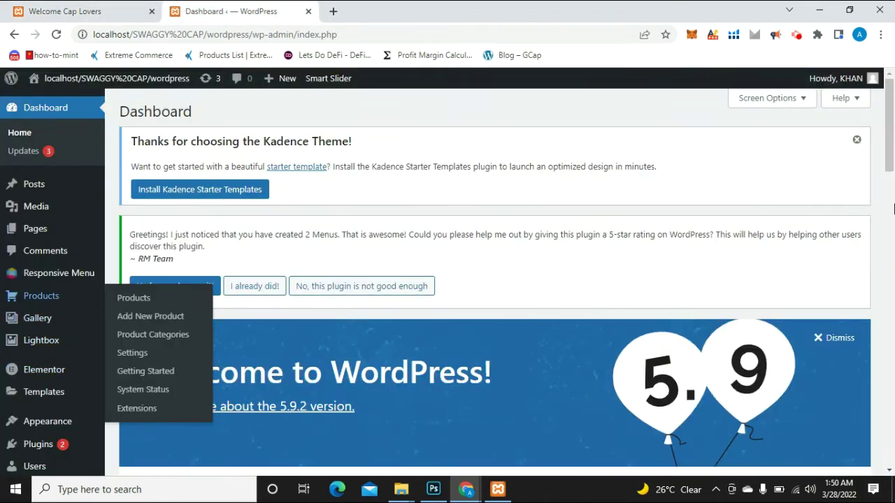
scroll(893, 208, down, 5)
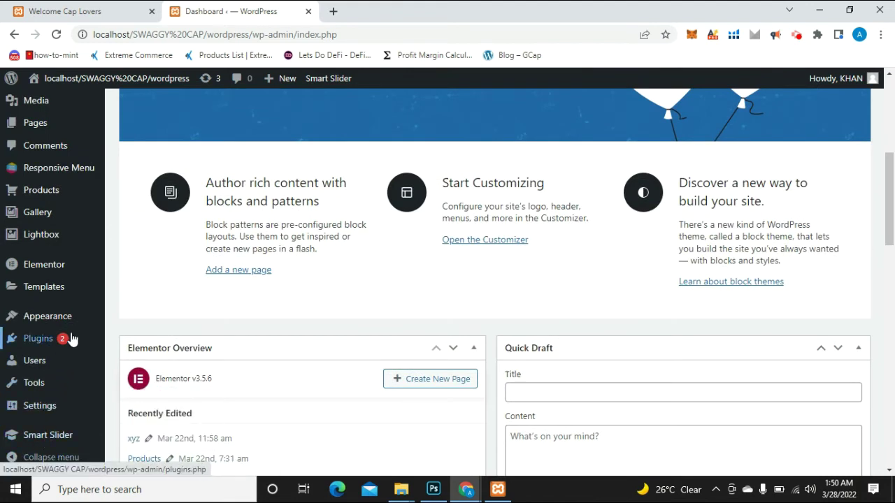
mouse_move(70, 339)
click(134, 359)
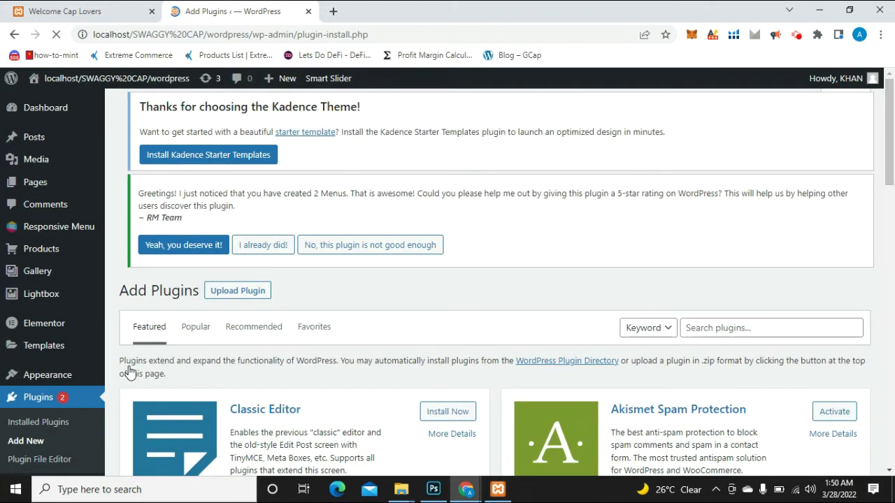
- Search the plugin directory for "menu image" and activate the Menu Image, Icons made easy plugin
scroll(854, 165, down, 3)
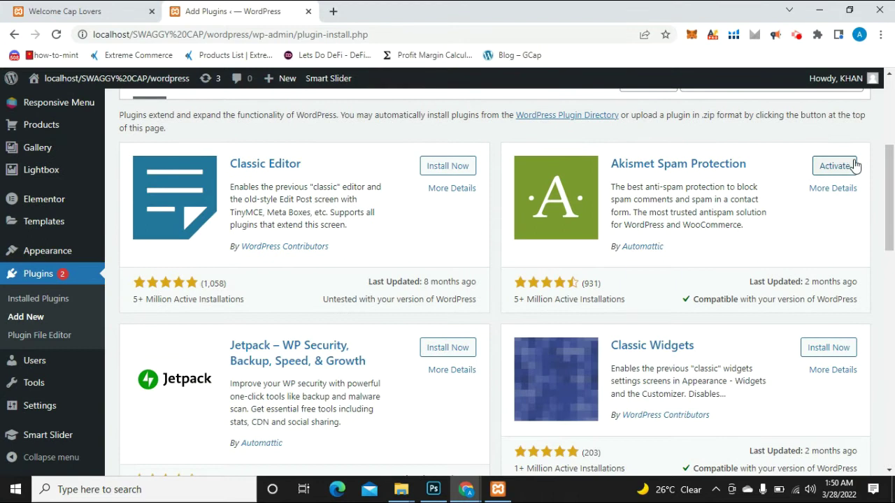
scroll(854, 165, up, 2)
click(752, 169)
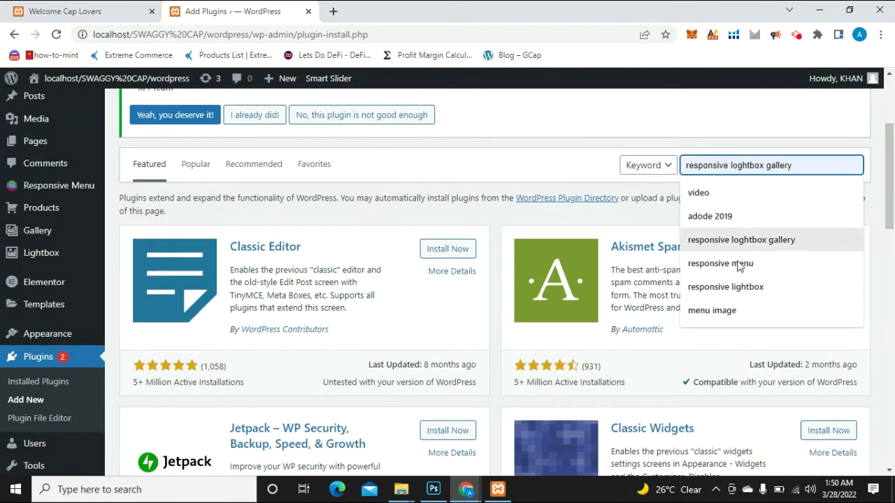
click(733, 315)
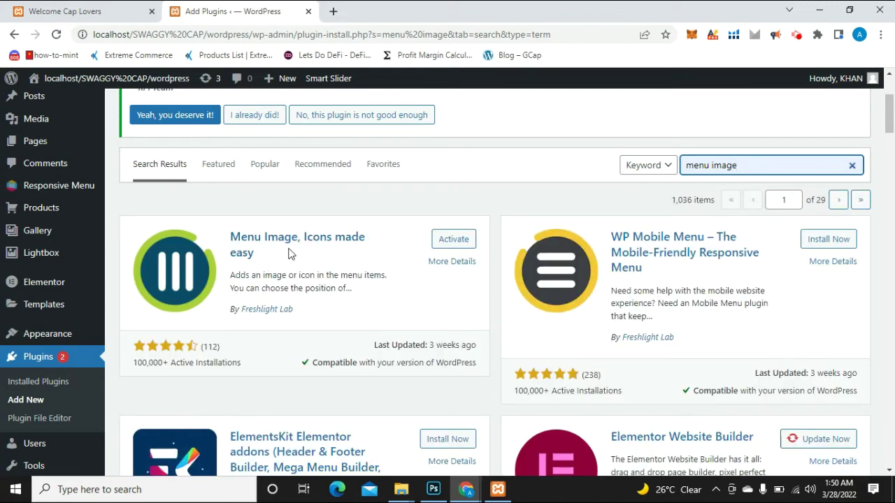
click(464, 244)
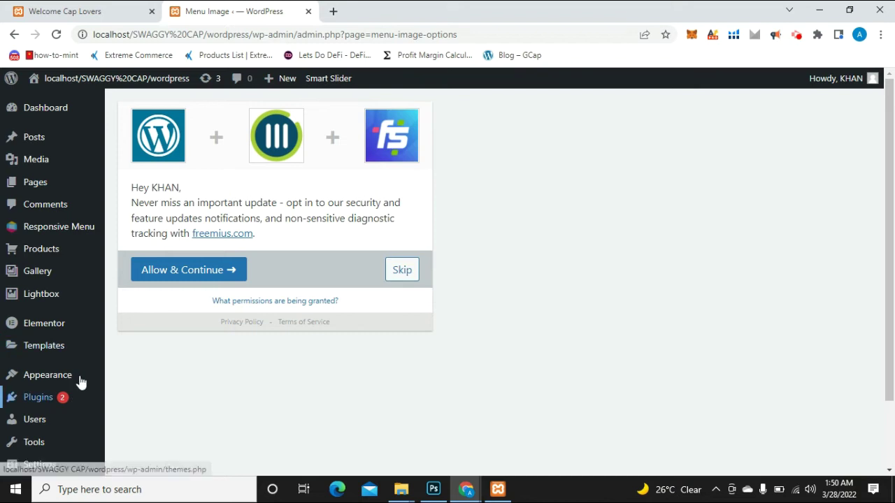
- Review the installed plugins list to check the Menu Image plugin
mouse_move(81, 376)
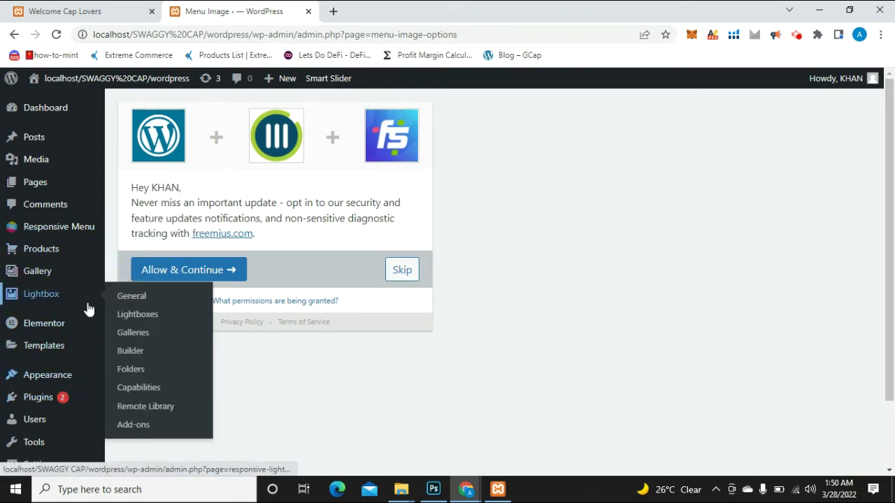
mouse_move(88, 300)
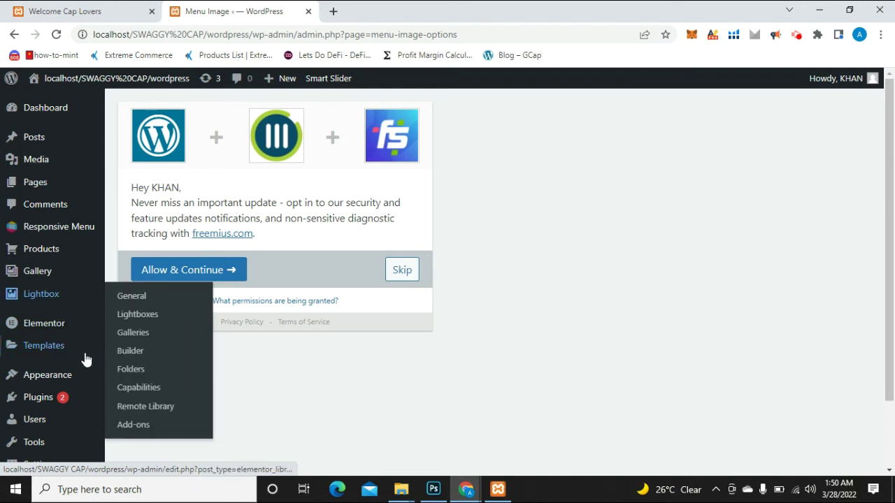
mouse_move(86, 407)
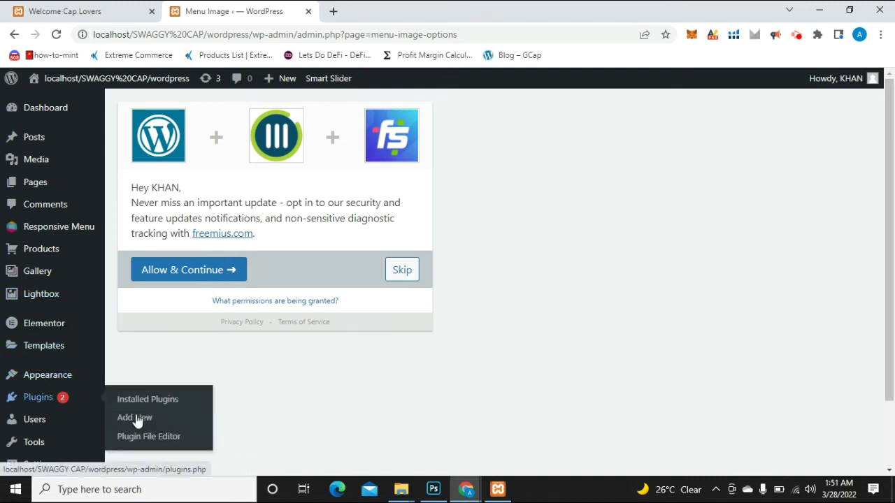
click(160, 399)
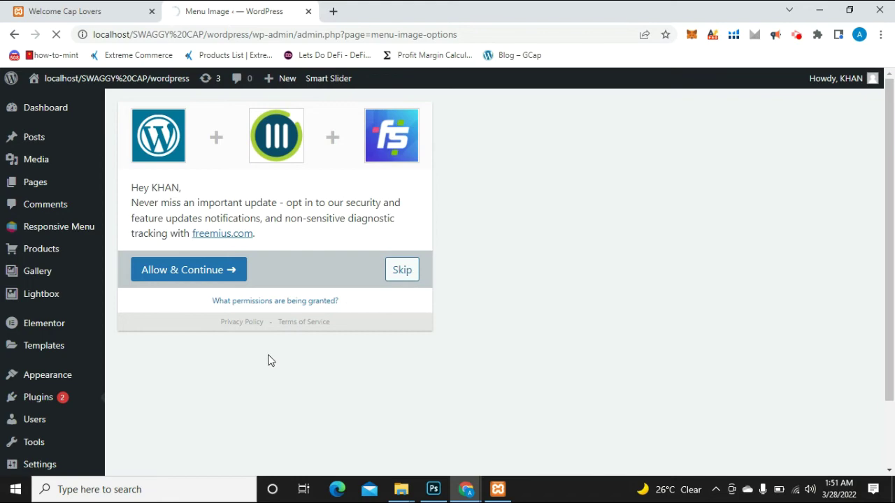
scroll(893, 235, down, 2)
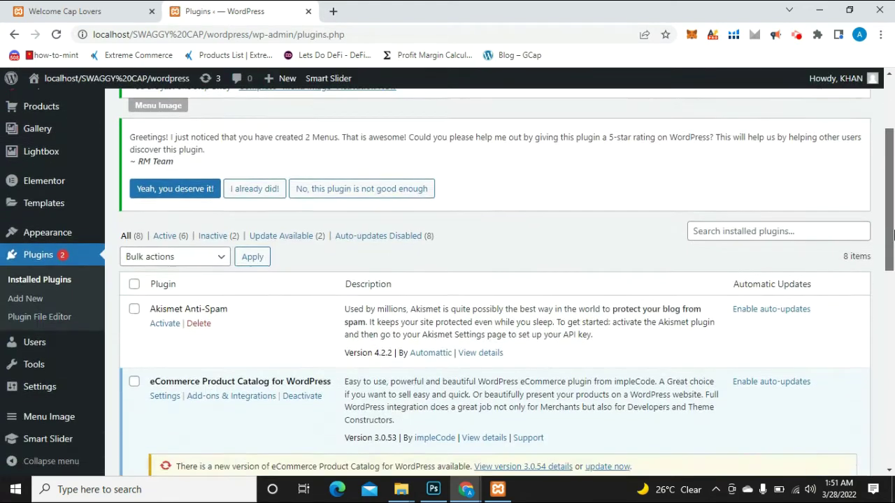
scroll(893, 235, down, 6)
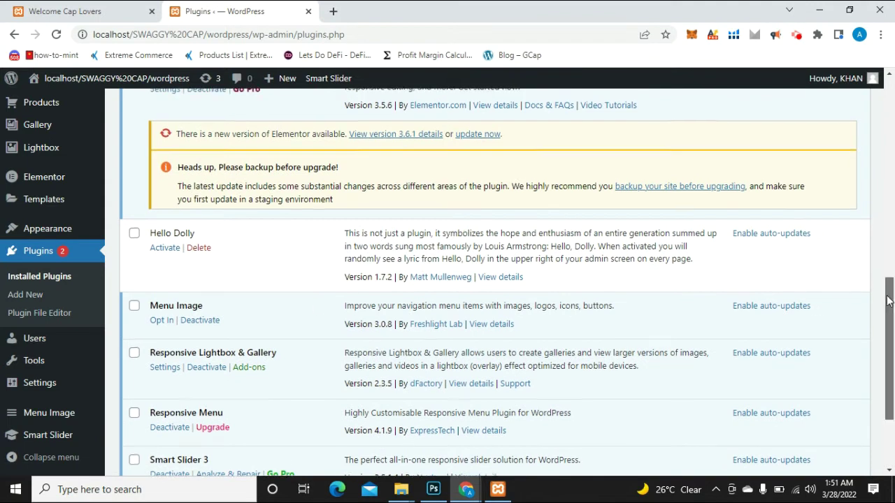
scroll(893, 271, up, 4)
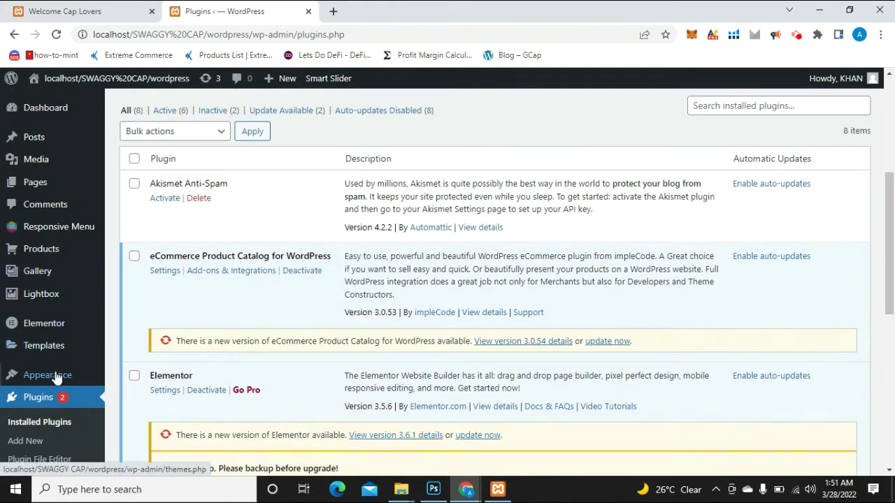
- Go to the menu editor, view the menu locations and open the Primary location's menu for editing
click(153, 404)
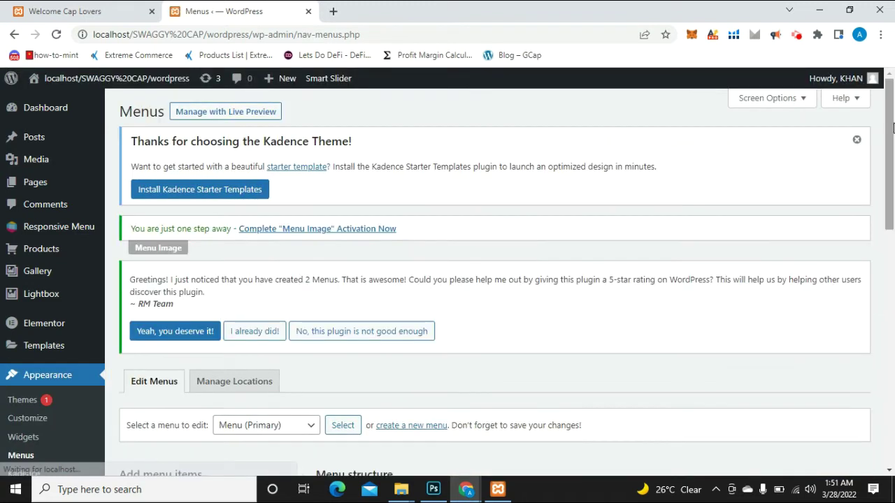
drag(892, 126, 893, 276)
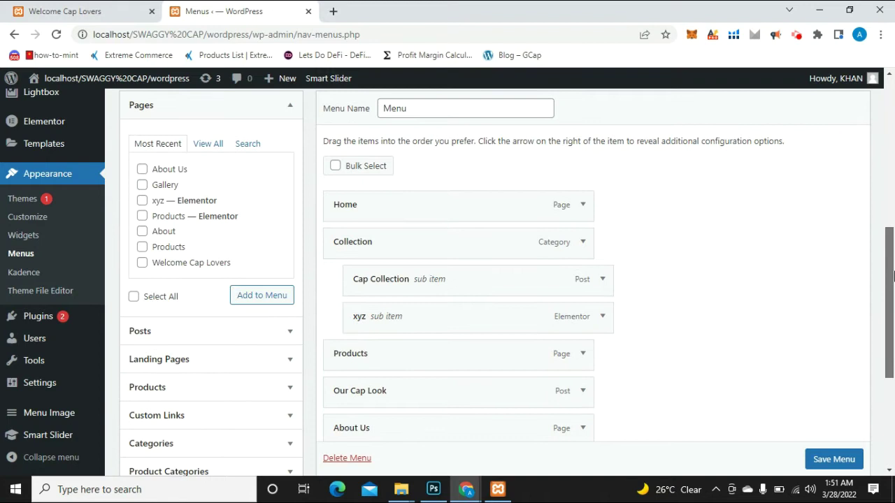
drag(884, 223, 882, 150)
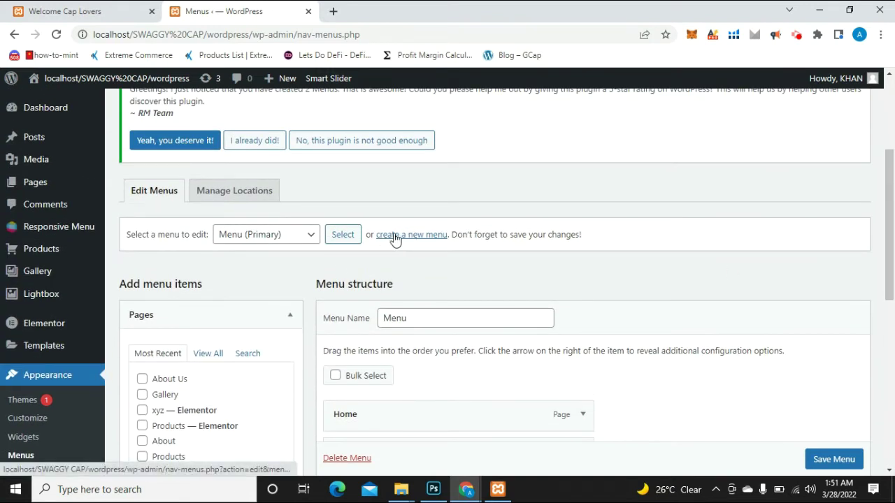
click(232, 197)
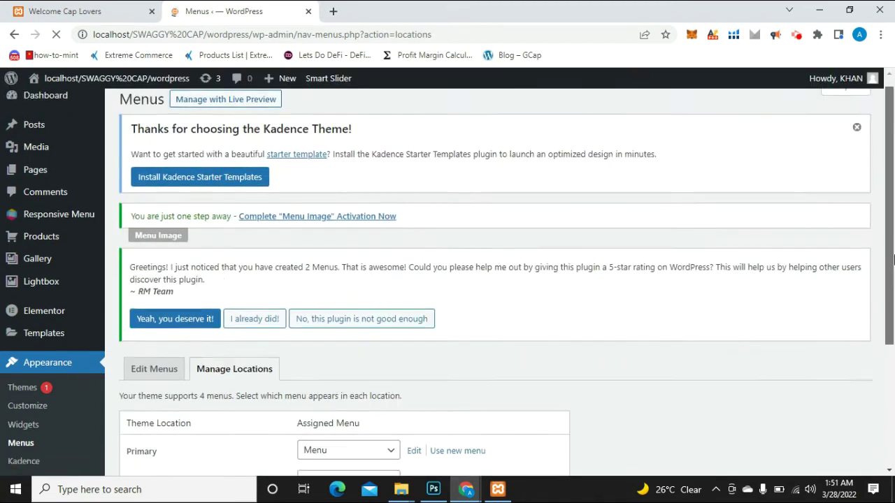
drag(885, 280, 371, 362)
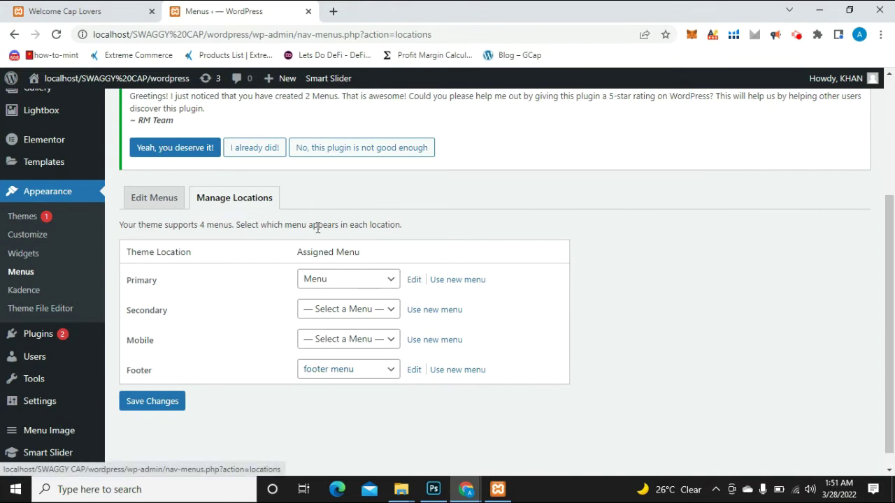
click(414, 283)
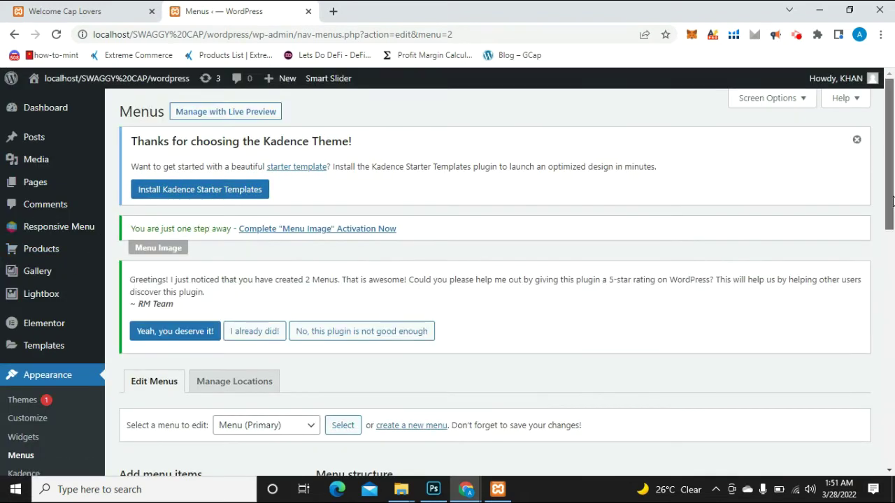
- Expand the Home menu item and open its image and icon settings
scroll(706, 223, down, 6)
mouse_move(559, 183)
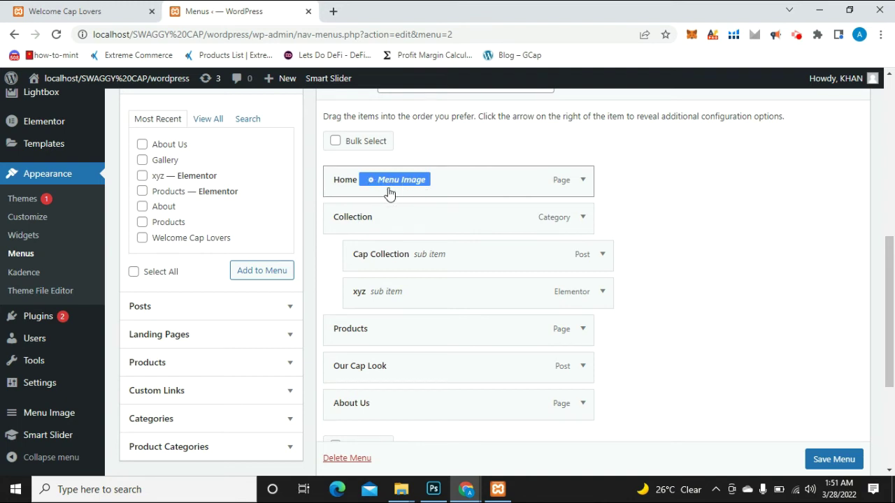
click(583, 181)
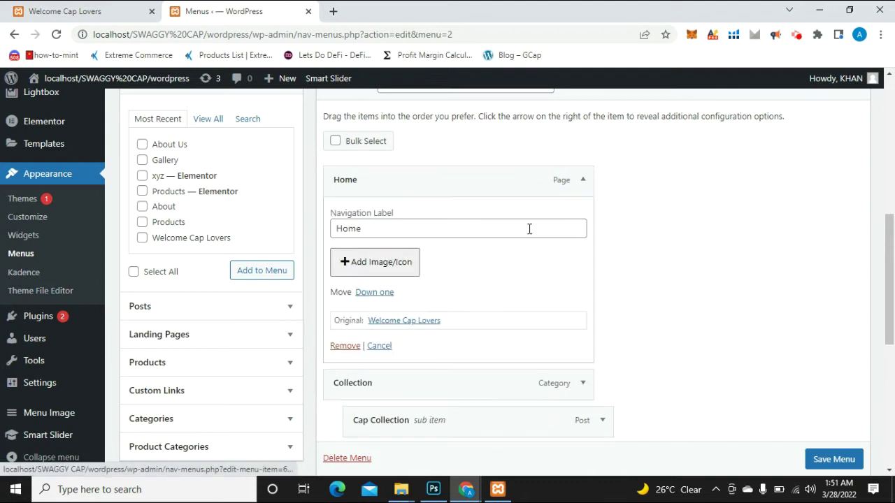
click(409, 262)
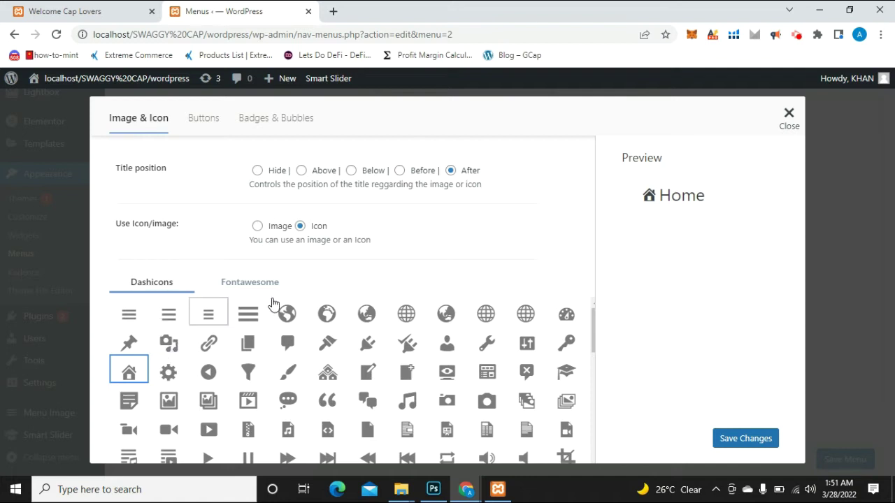
- Try the Image option and several Dashicons, including a globe, on the Home menu item
click(258, 227)
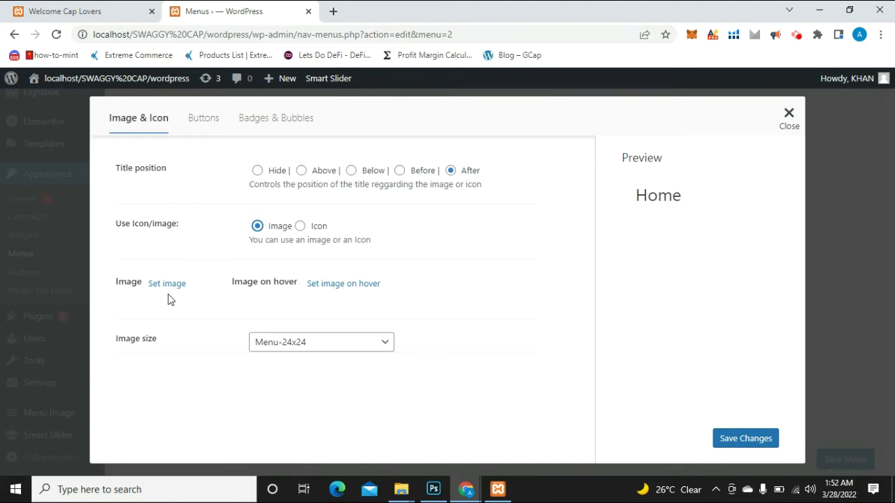
click(299, 227)
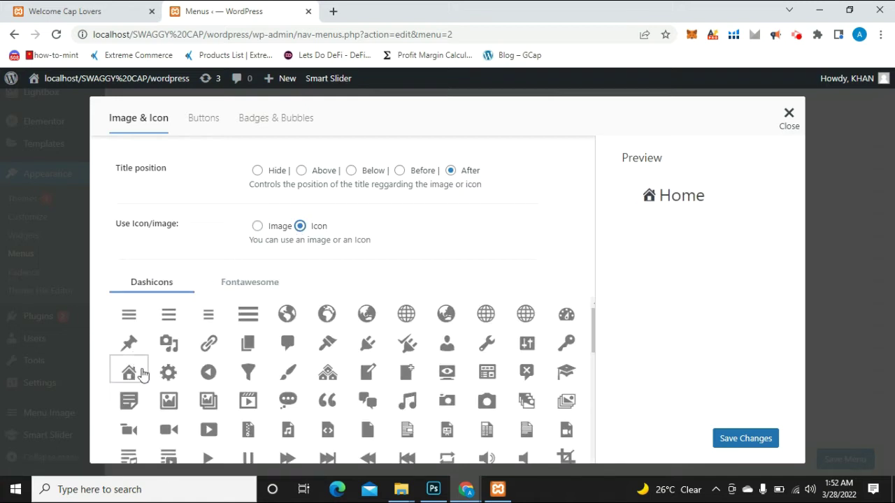
click(169, 342)
click(338, 324)
click(407, 316)
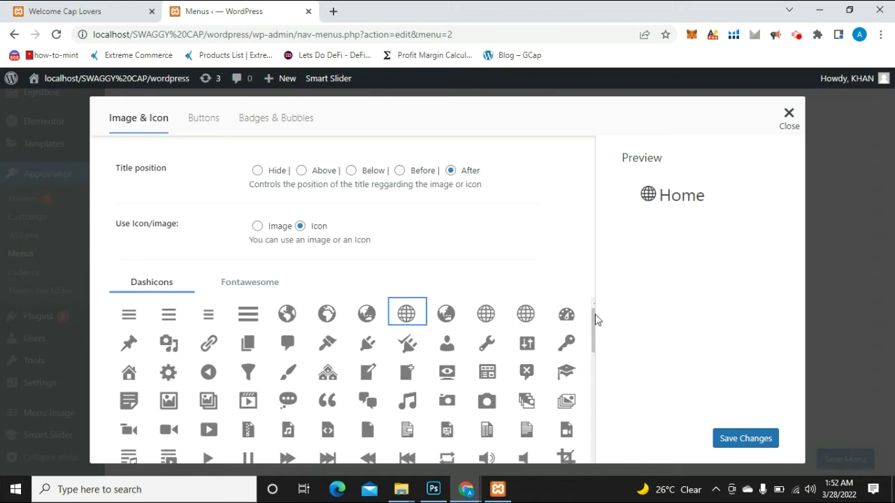
- Assign the house Dashicon to the Home menu item, save the changes and close the icon settings
mouse_move(592, 322)
mouse_down()
mouse_move(591, 395)
mouse_move(587, 309)
mouse_up()
click(129, 371)
click(741, 442)
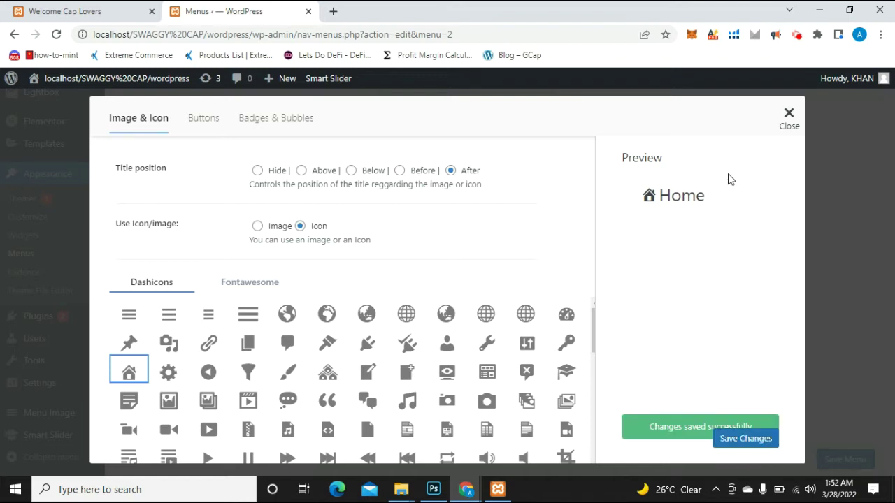
click(795, 122)
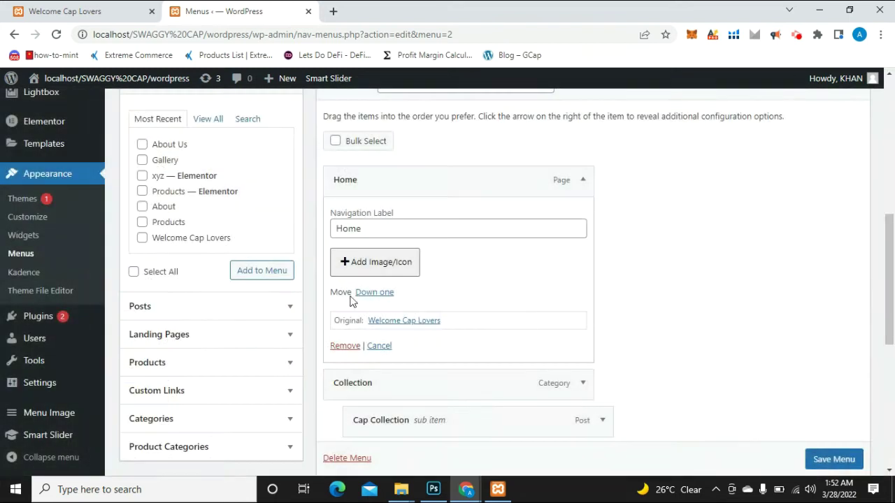
- Assign the stacked-pictures Dashicon to the Collection menu item and save the changes
drag(888, 217, 890, 276)
click(581, 201)
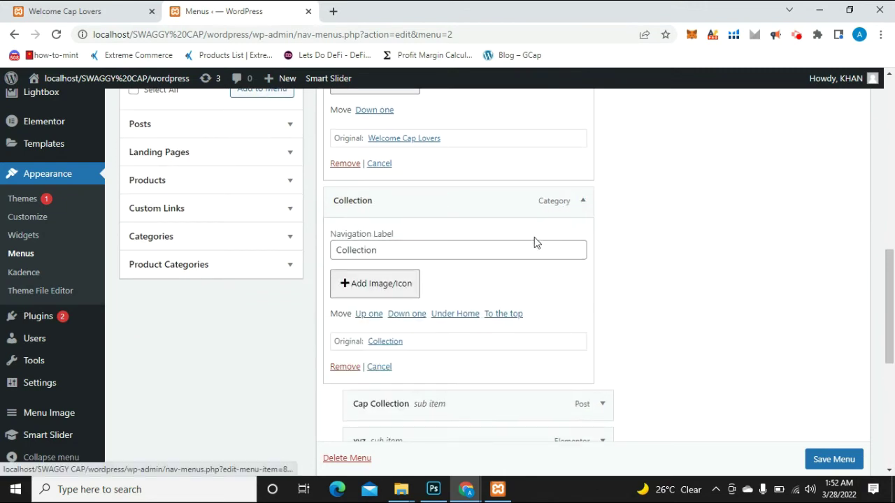
click(371, 283)
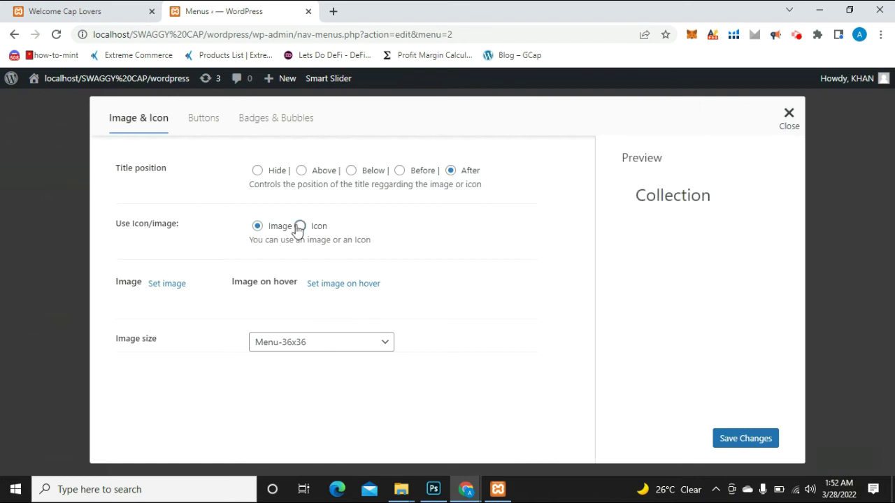
click(299, 227)
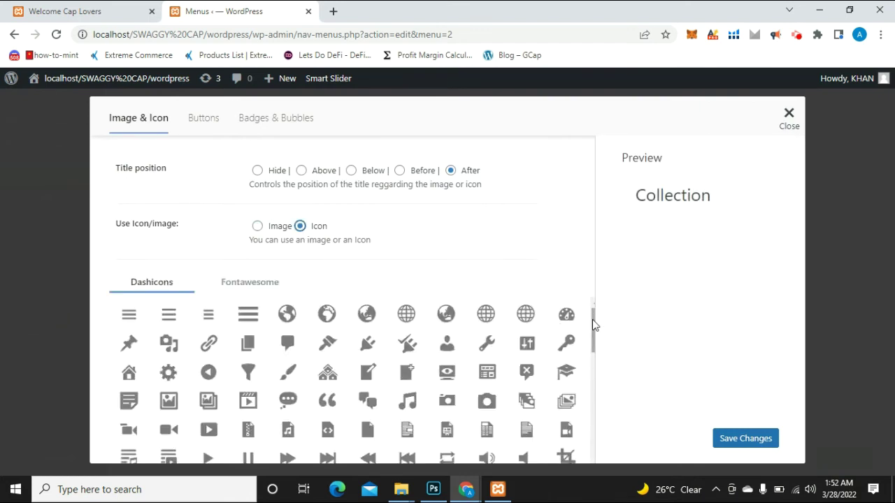
scroll(594, 317, down, 2)
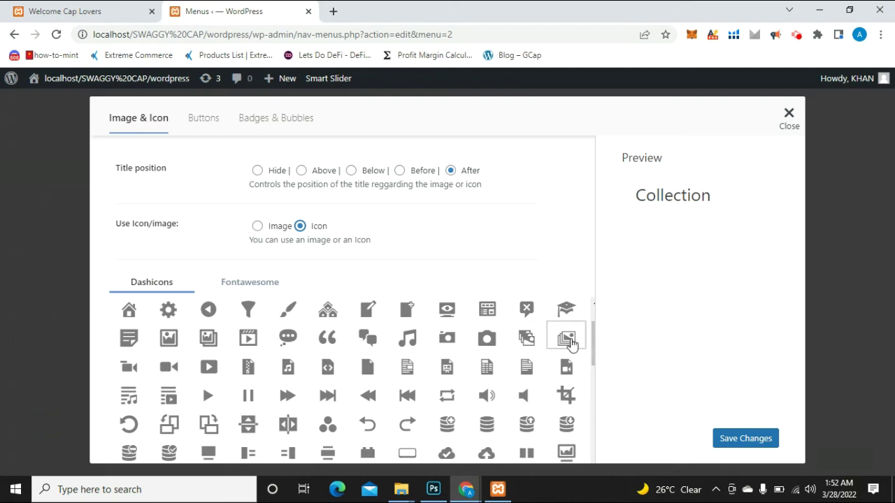
click(571, 345)
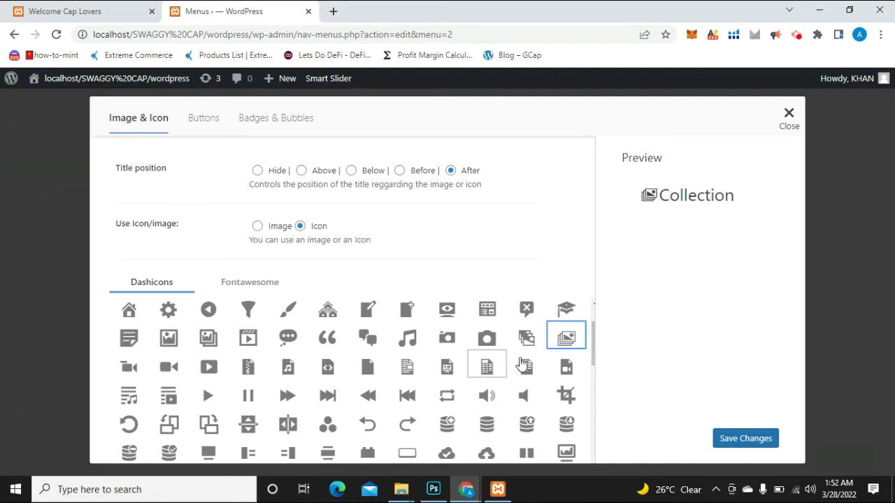
click(739, 440)
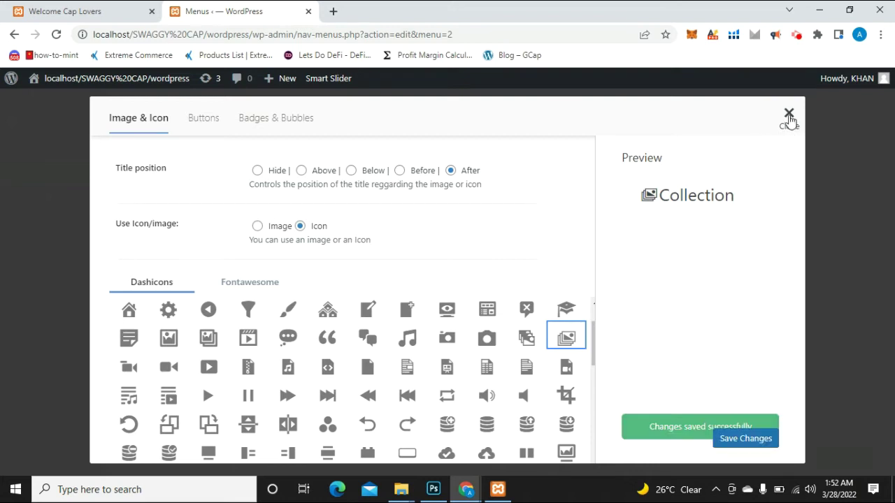
- Close the Collection icon settings, then expand the Products menu item and open its image and icon settings
click(789, 114)
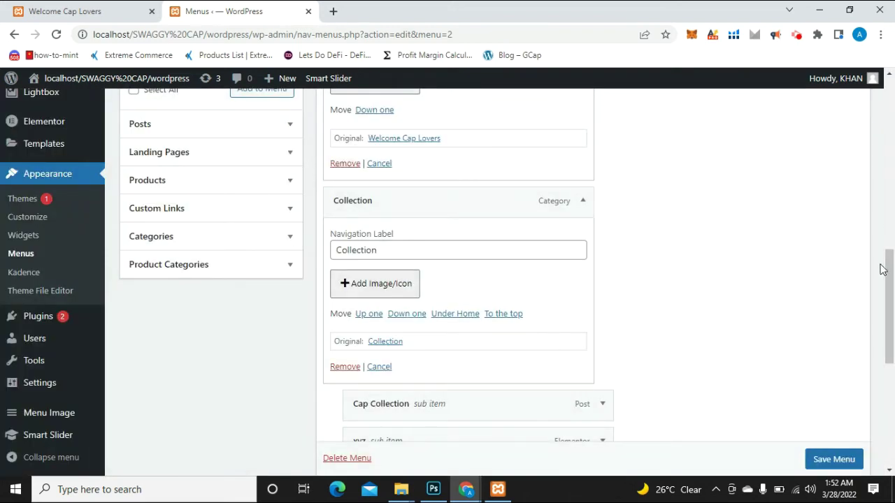
scroll(883, 271, down, 3)
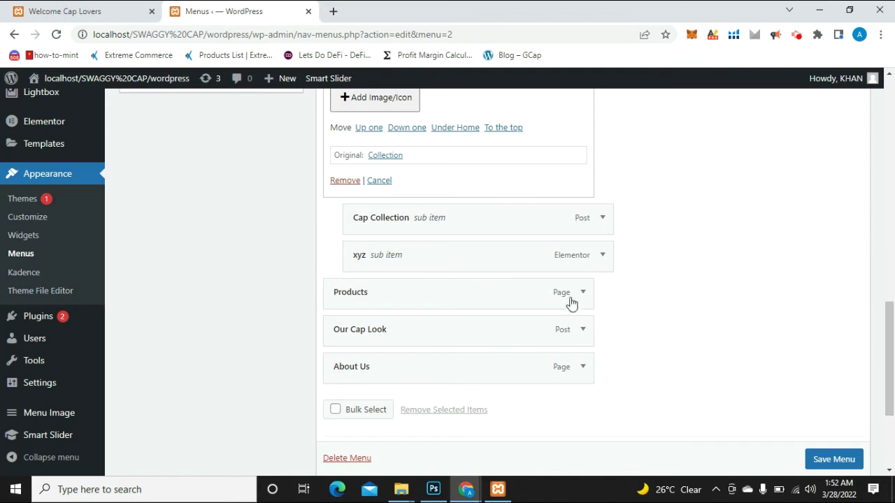
click(584, 294)
click(392, 364)
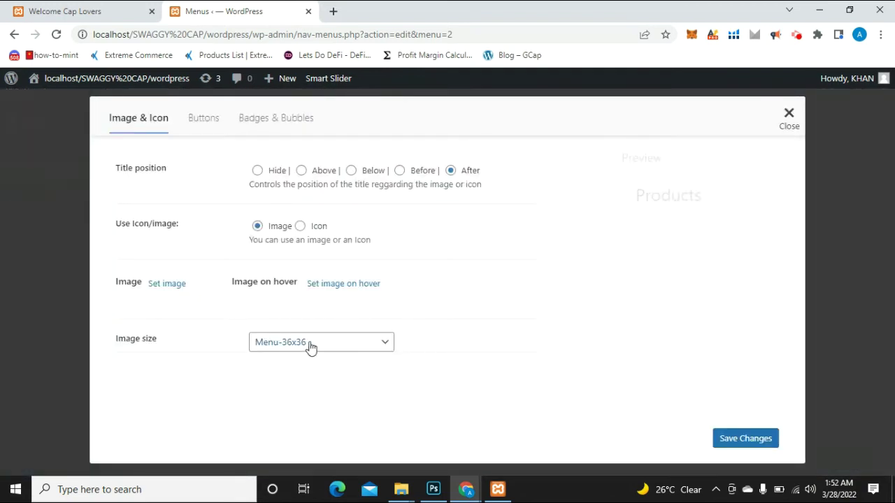
- Assign the shopping-bag Dashicon to the Products menu item, save the changes and close the icon settings
click(300, 227)
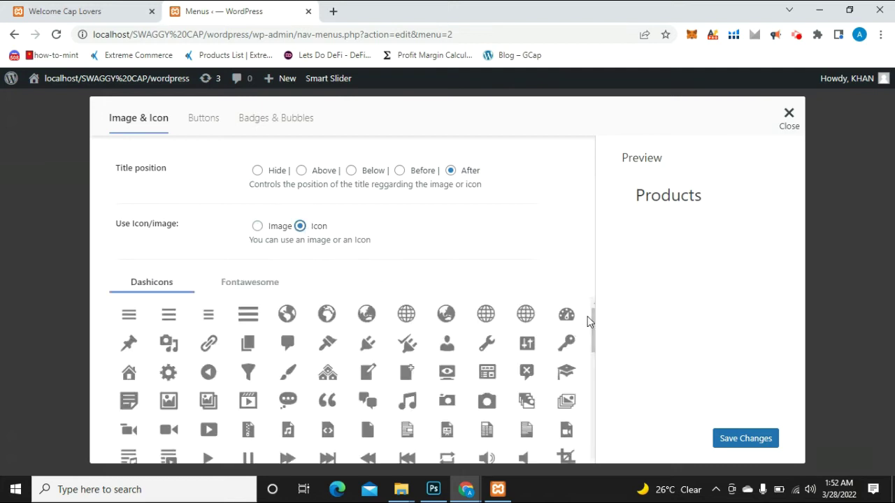
drag(591, 316, 584, 404)
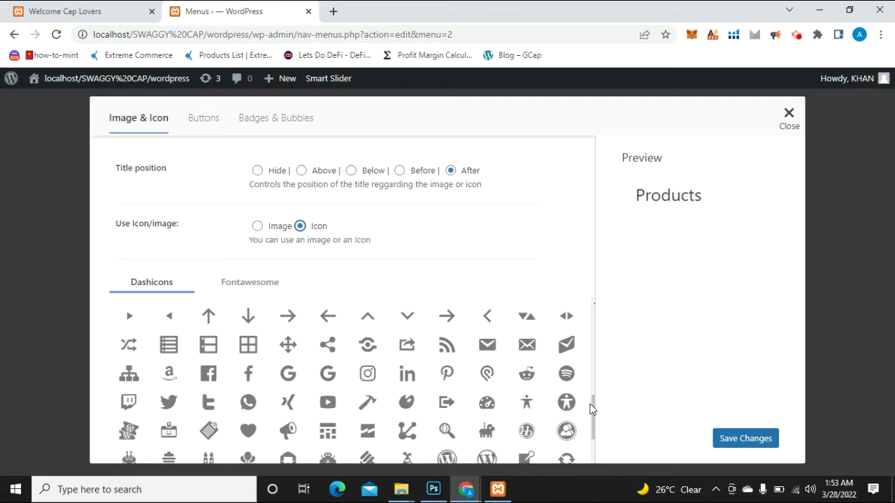
drag(592, 405, 589, 458)
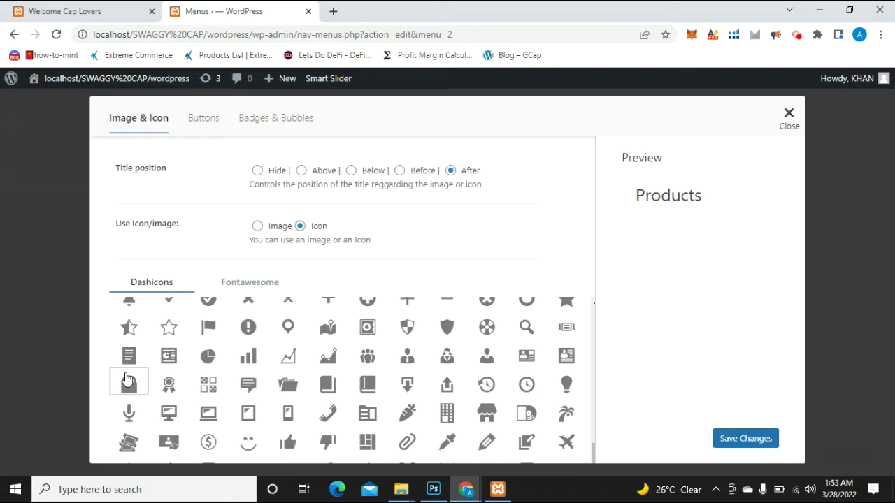
click(126, 379)
click(751, 441)
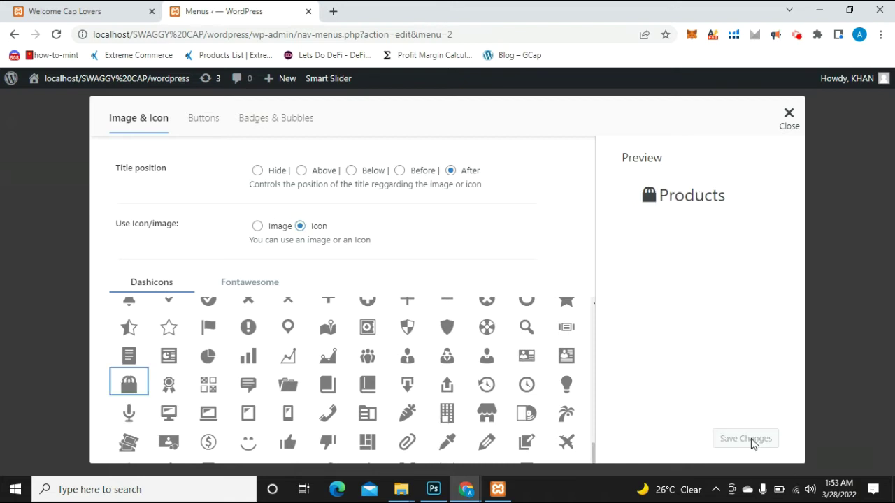
click(789, 118)
- Assign the small camera Dashicon to the Our Cap Look menu item, save the changes and close its settings
drag(890, 300, 769, 354)
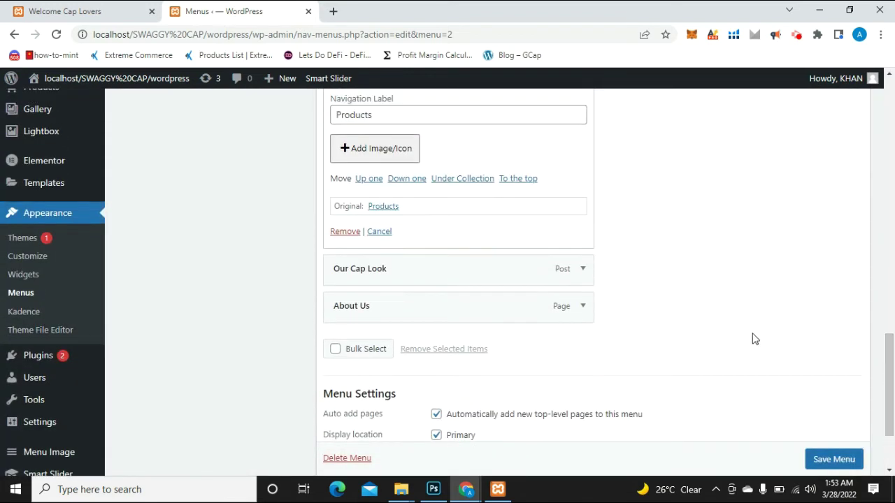
click(582, 276)
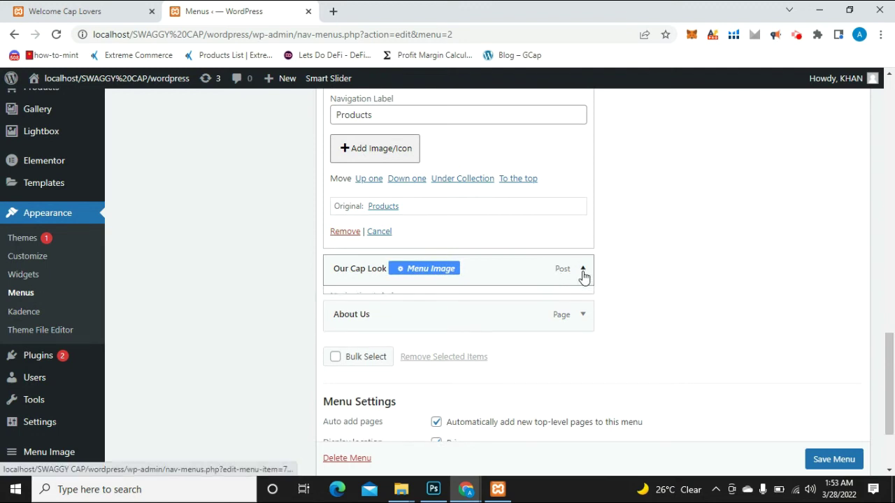
click(406, 353)
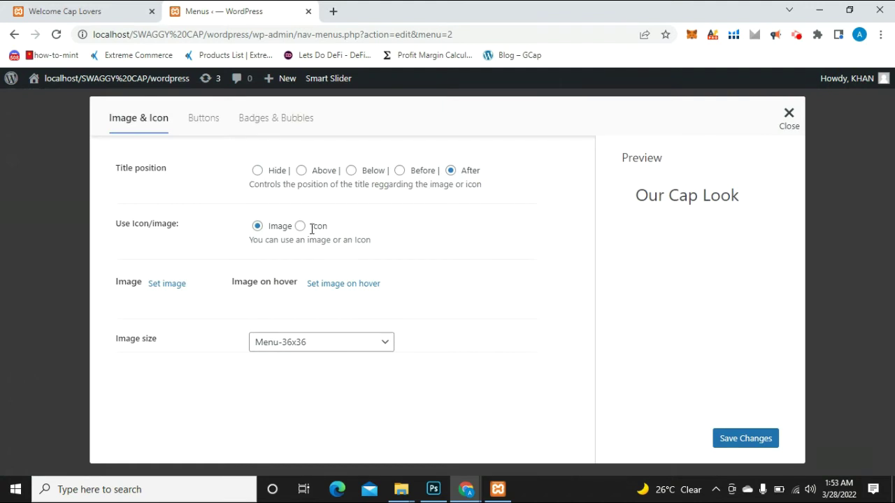
click(300, 226)
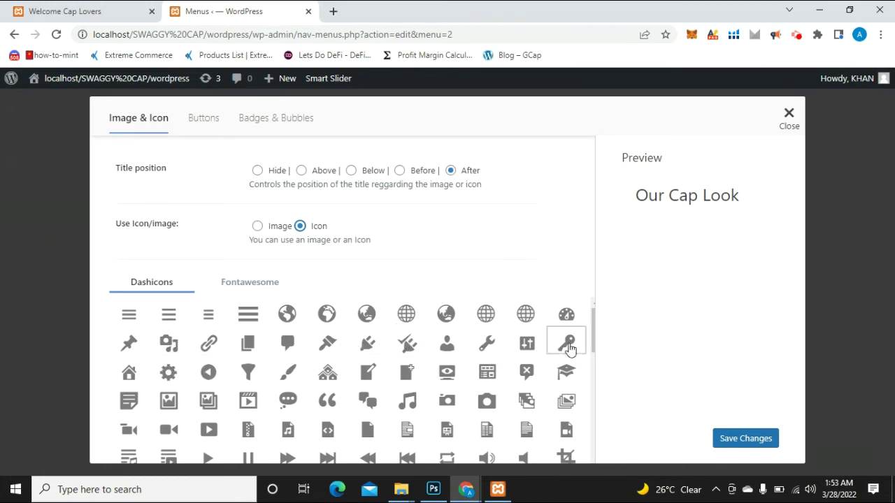
click(448, 403)
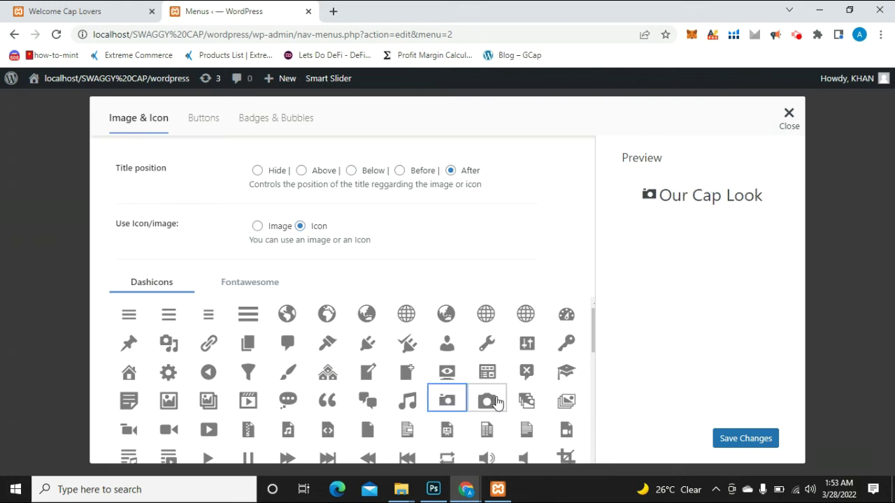
click(748, 444)
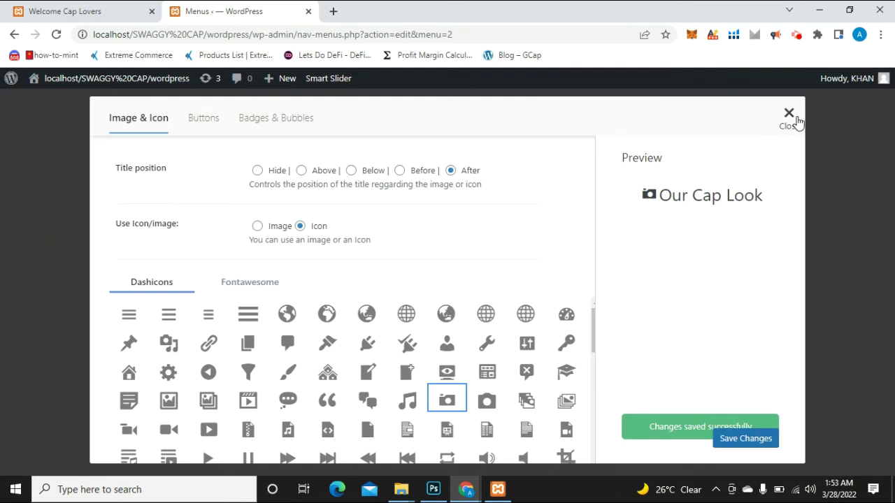
click(789, 115)
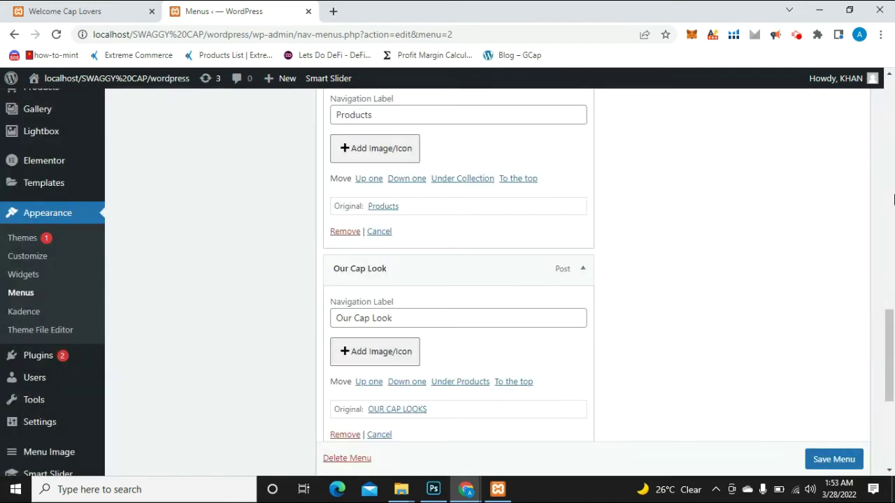
- Save the menu and reload the Welcome Cap Lovers page to check the navigation icons
drag(890, 319, 891, 379)
click(849, 428)
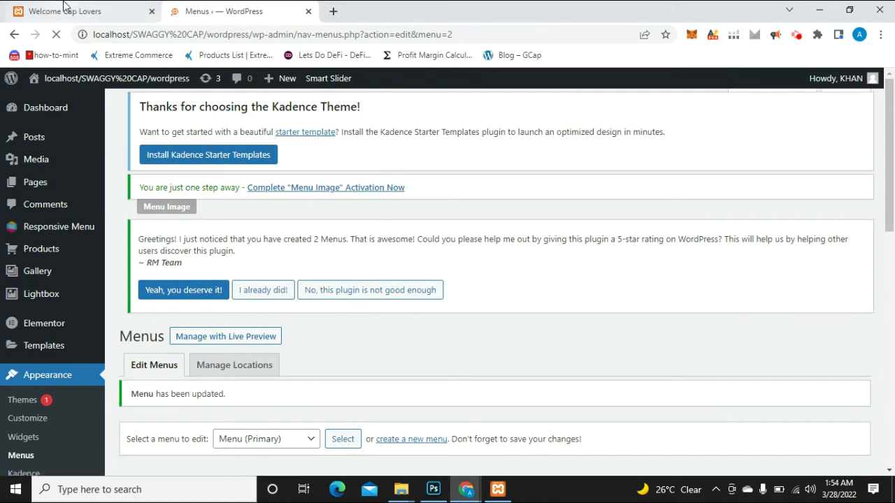
click(70, 10)
click(57, 39)
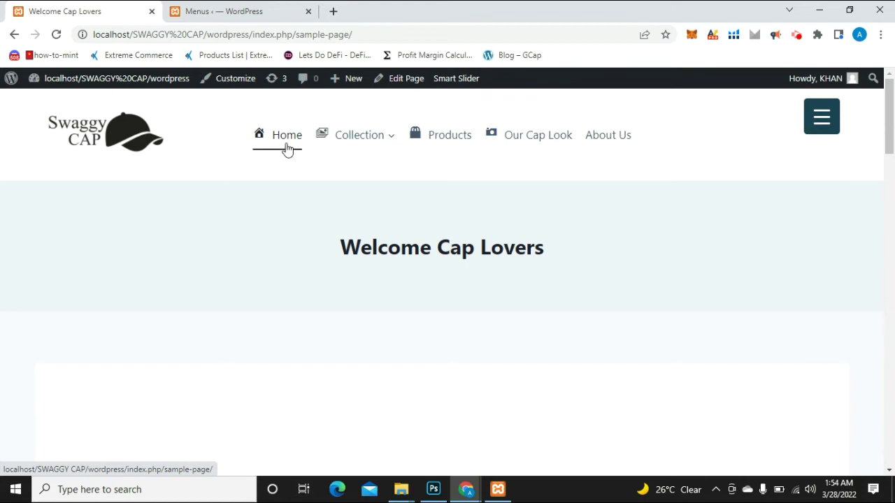
- Return to the WordPress admin, open the Widgets page and expand the Footer 1 widget area
click(216, 13)
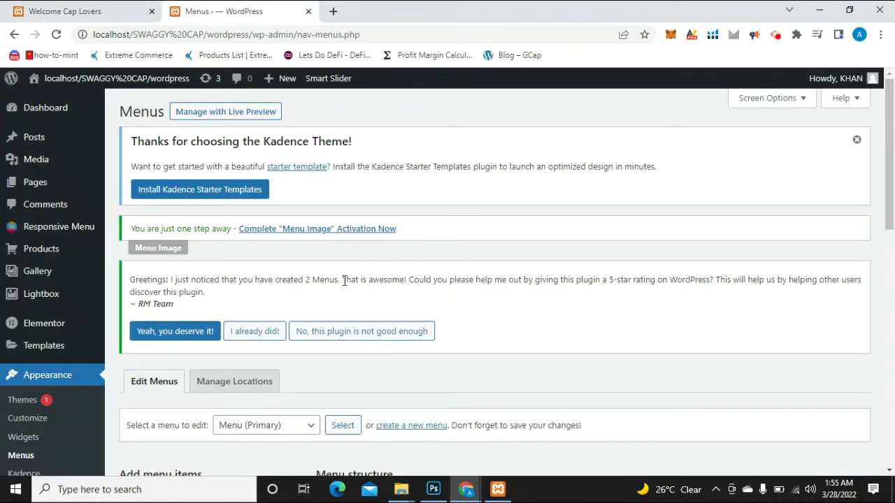
scroll(867, 181, down, 3)
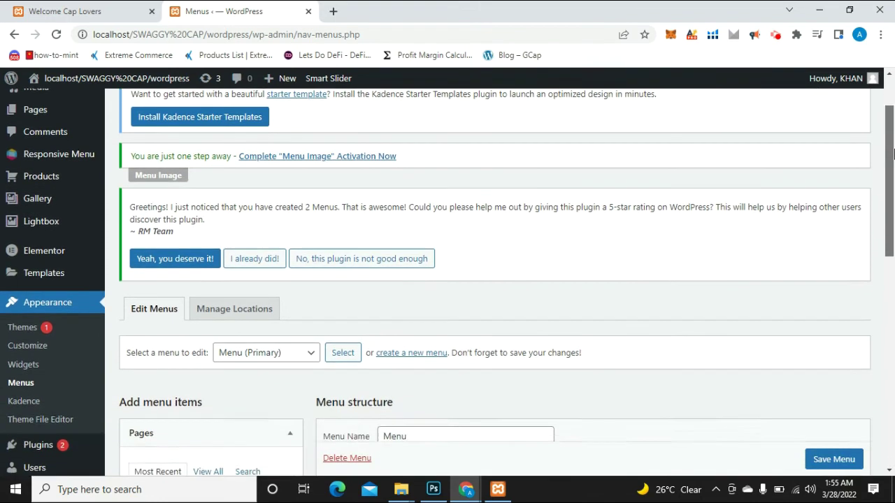
click(40, 277)
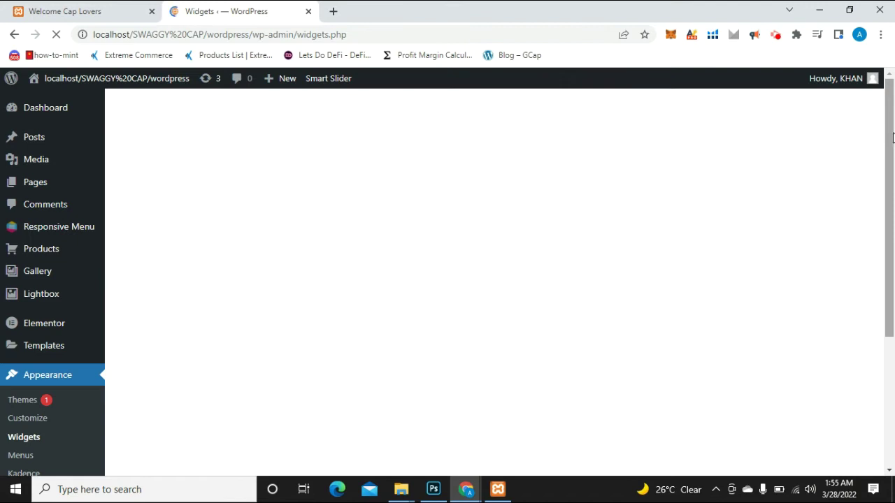
mouse_move(892, 137)
mouse_down()
mouse_move(892, 288)
mouse_move(892, 125)
mouse_up()
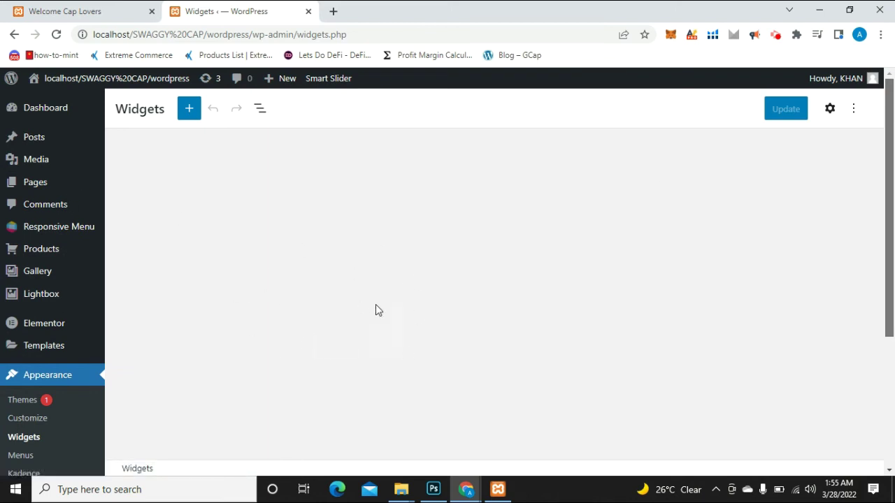
drag(872, 161, 879, 265)
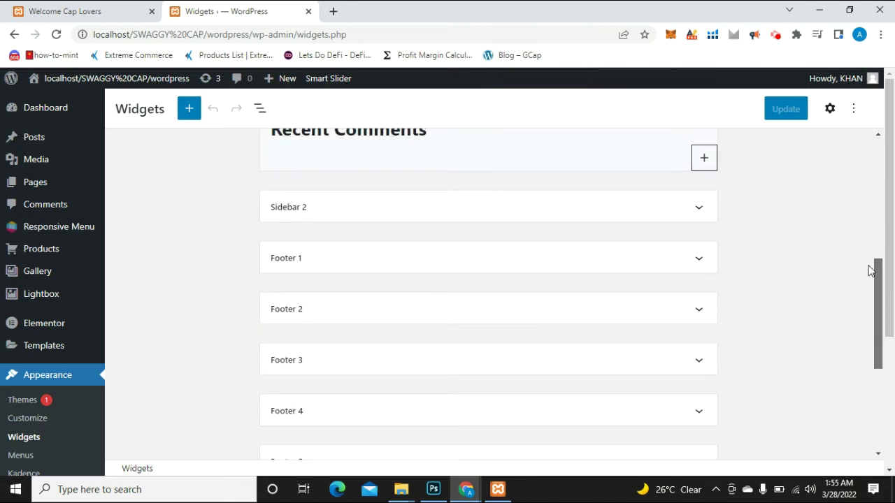
click(695, 260)
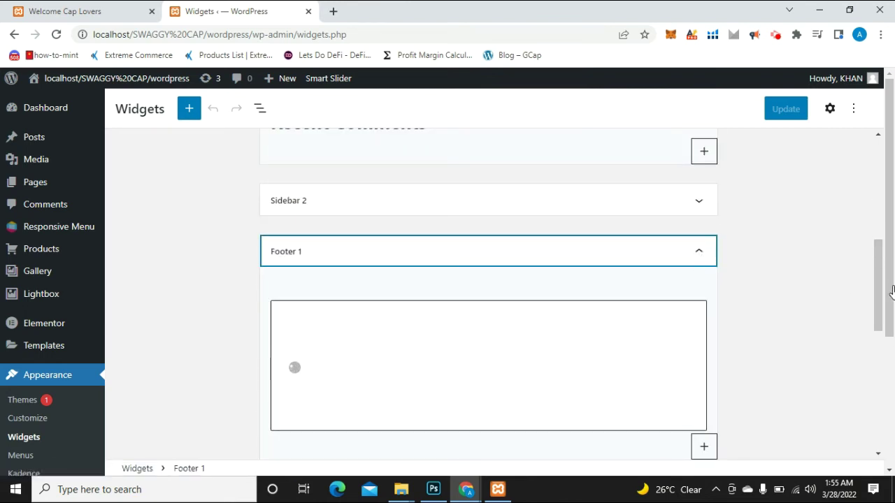
- Expand the Footer 2 widget area and remove its YouTube link paragraph
drag(882, 263, 876, 296)
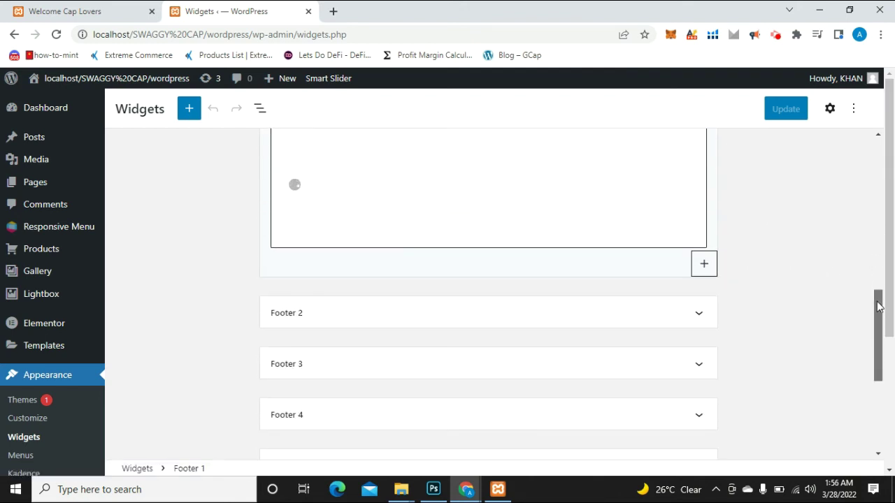
click(701, 317)
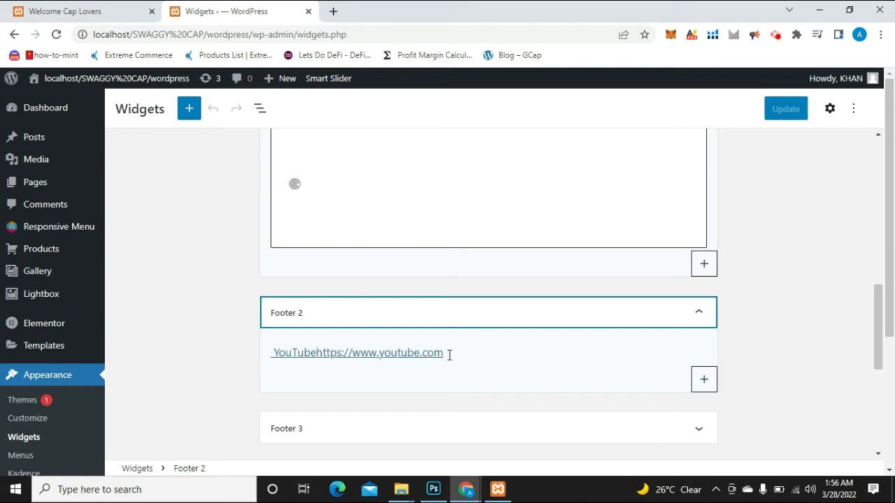
click(704, 380)
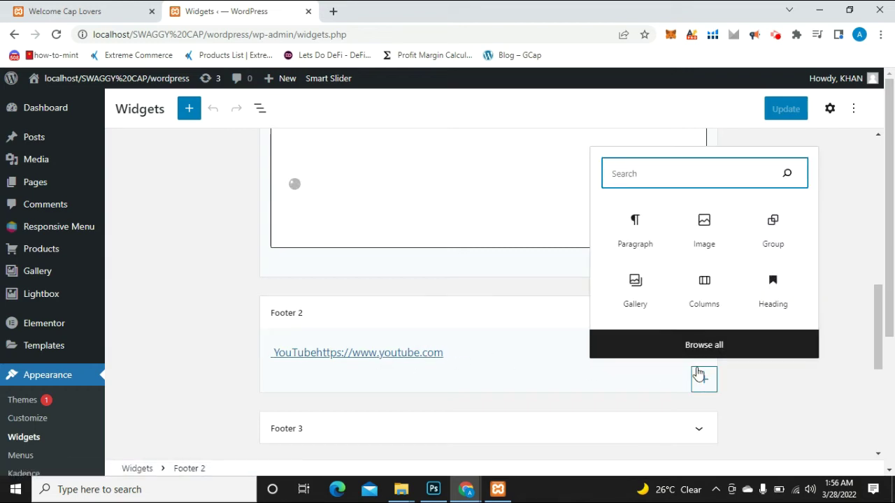
click(445, 354)
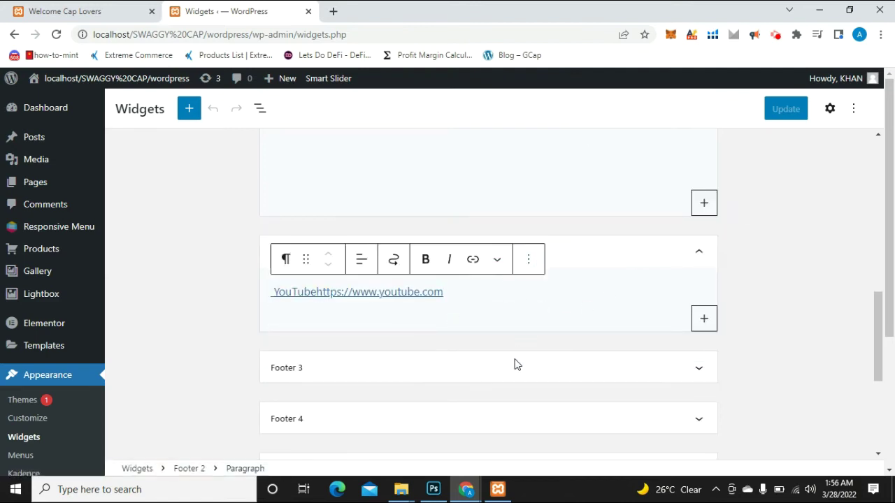
click(533, 264)
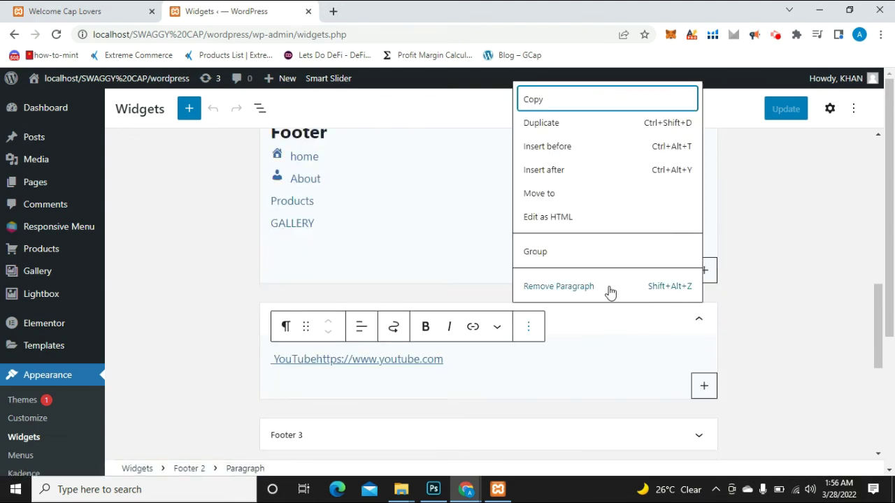
click(603, 288)
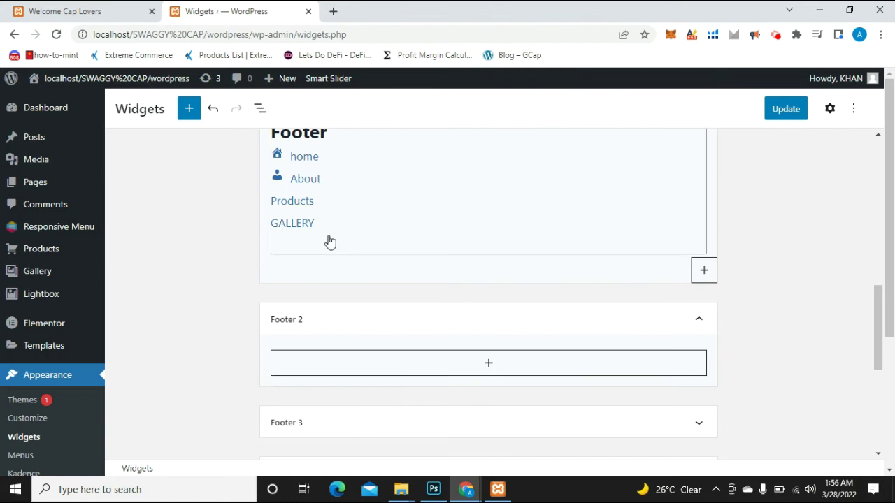
- Search all blocks for "soc" and add a Social Icons block to the Footer 2 widget area
drag(878, 321, 876, 292)
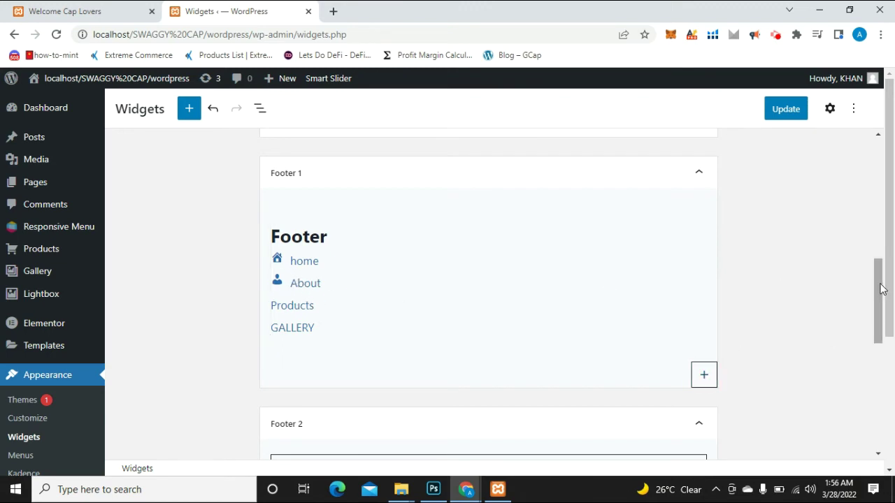
drag(881, 289, 880, 333)
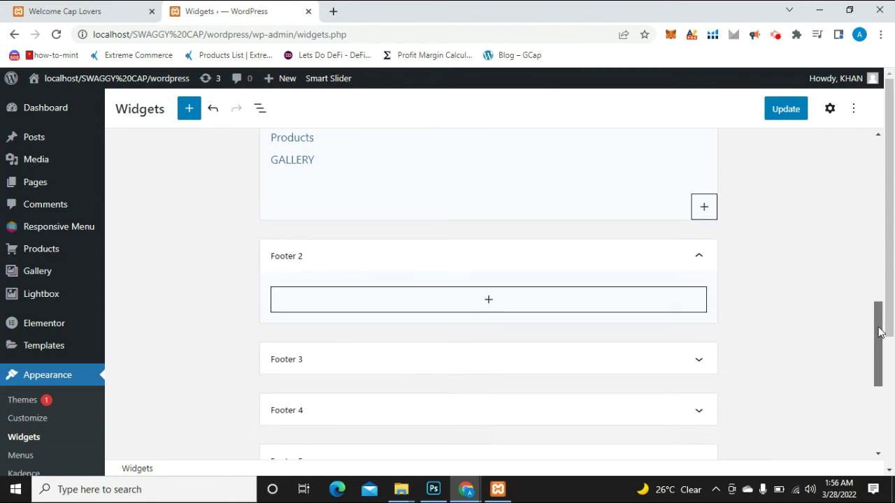
click(528, 303)
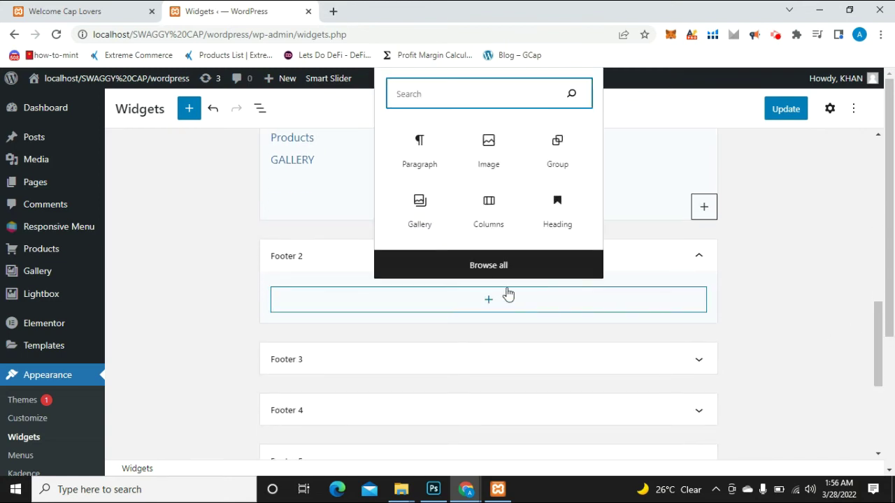
click(468, 263)
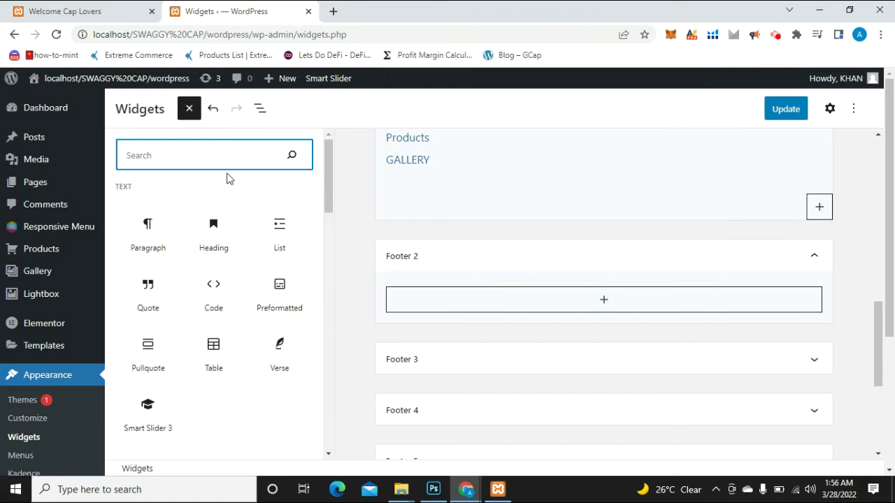
text(soc)
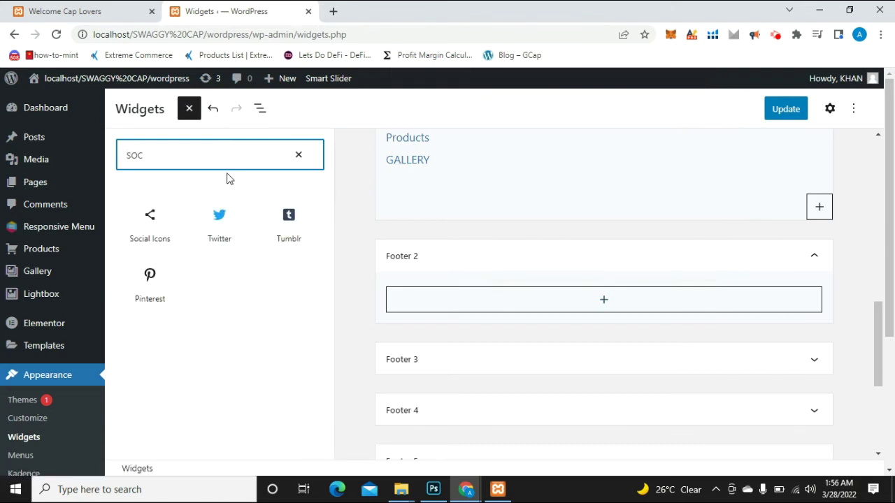
click(153, 214)
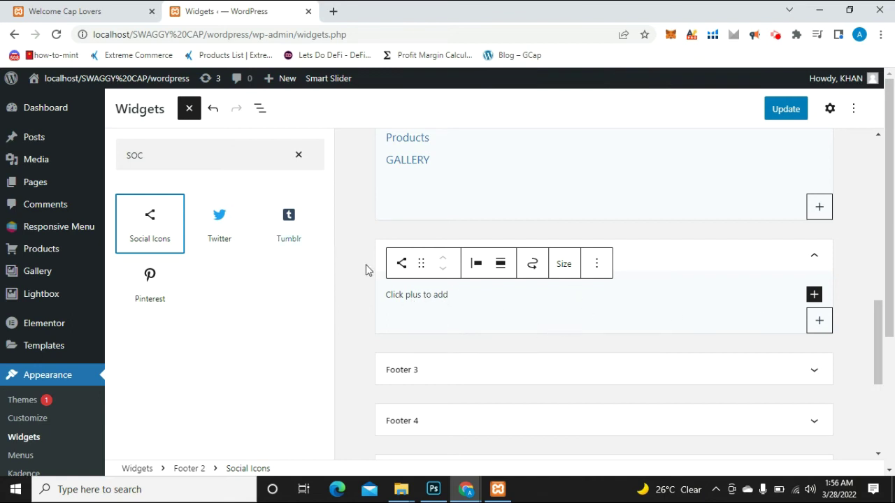
- Search the available social icons for "whats" and "fac", and add a Facebook icon to the Footer 2 Social Icons block
click(815, 294)
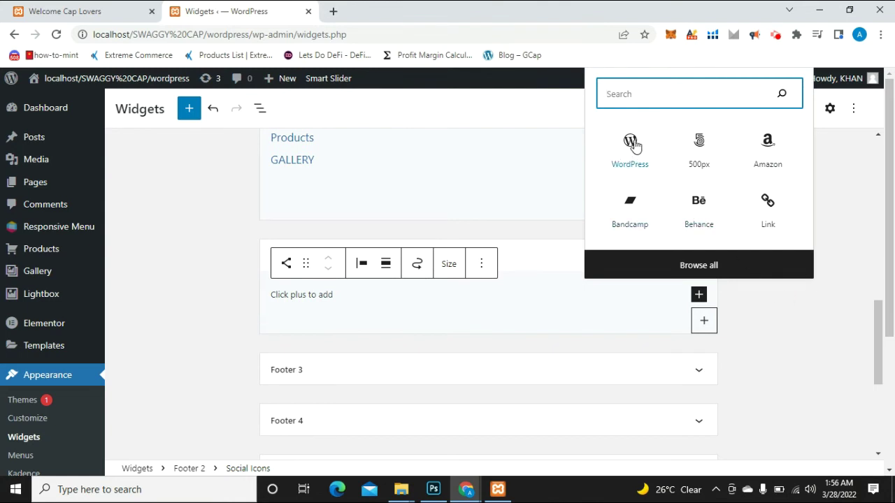
text(WH)
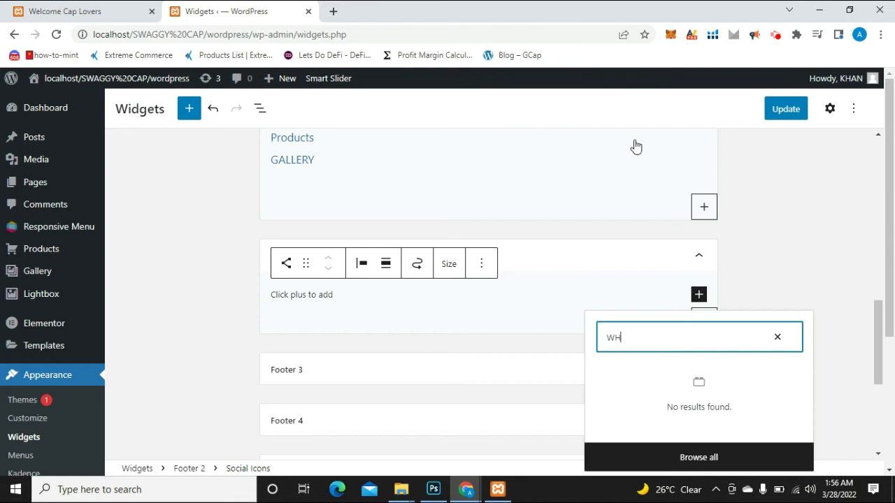
key(BackSpace)
key(BackSpace)
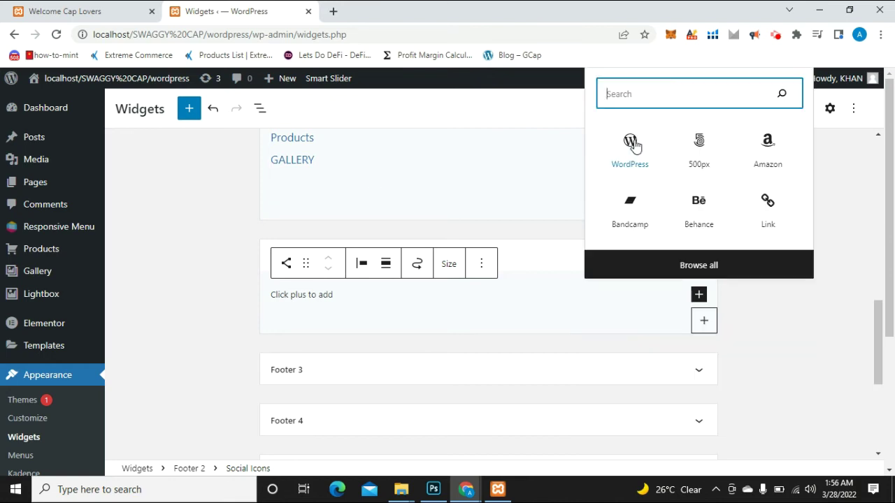
text(whats)
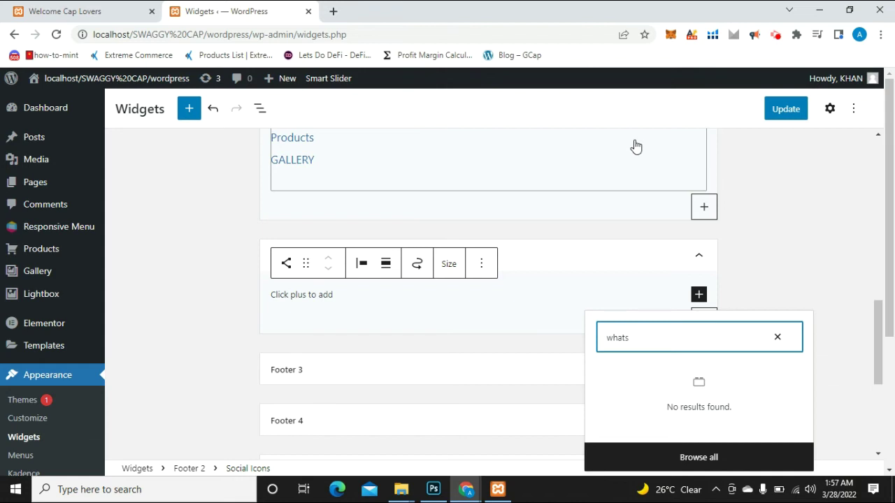
key(BackSpace)
key(BackSpace)
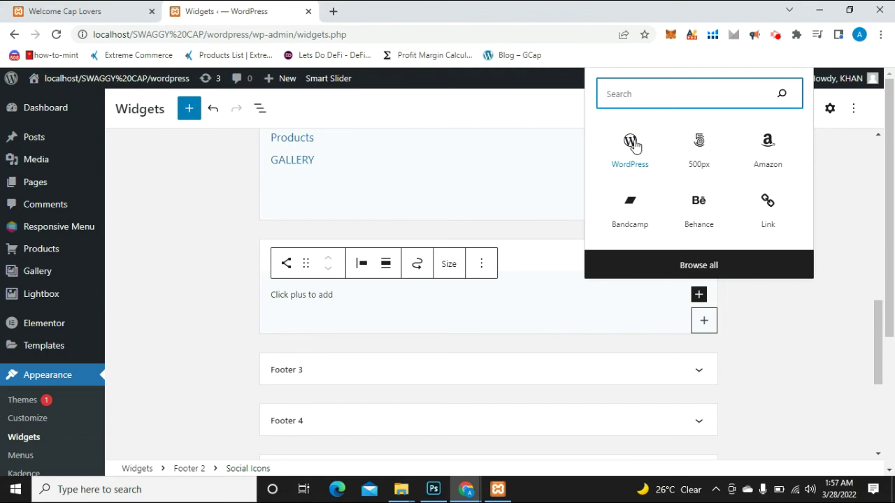
text(fac)
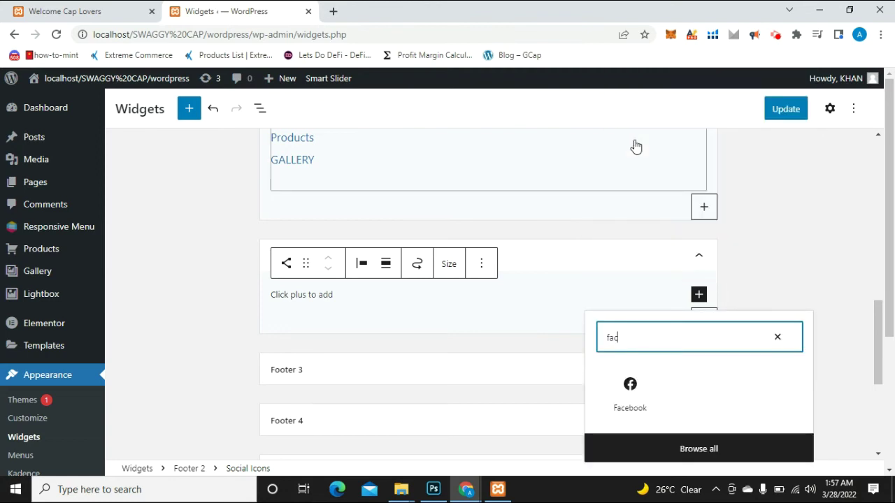
click(630, 385)
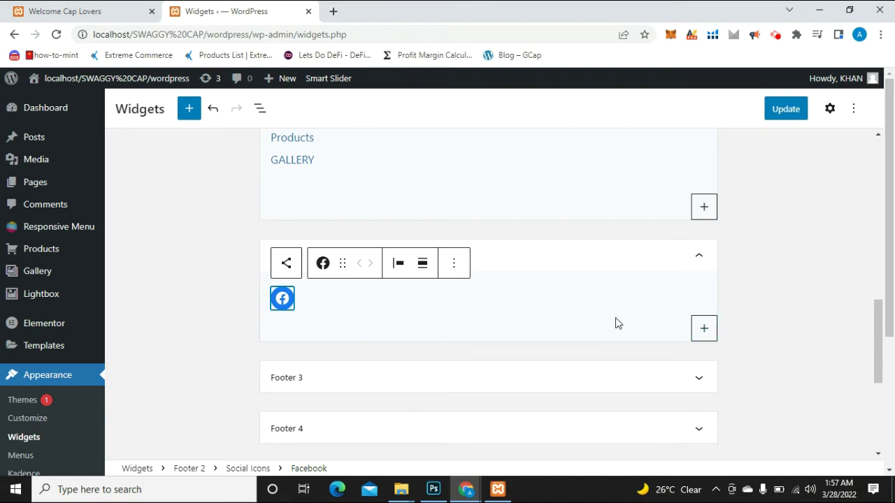
click(705, 336)
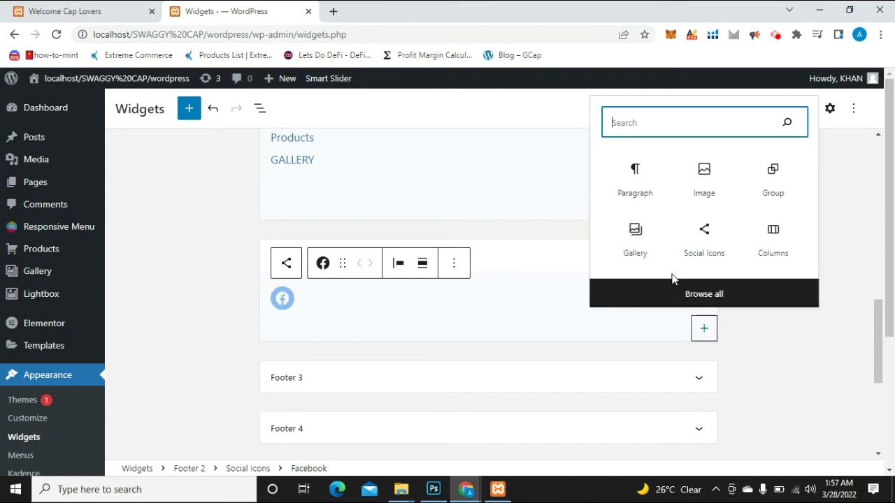
click(709, 241)
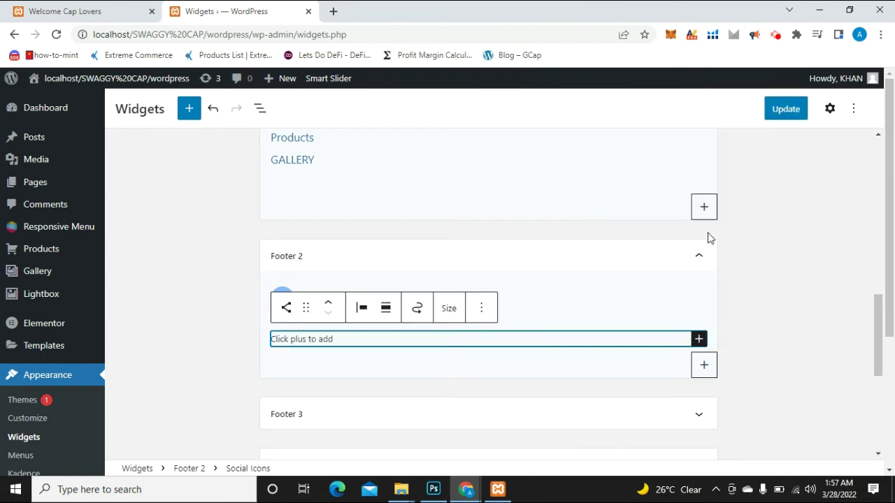
click(698, 339)
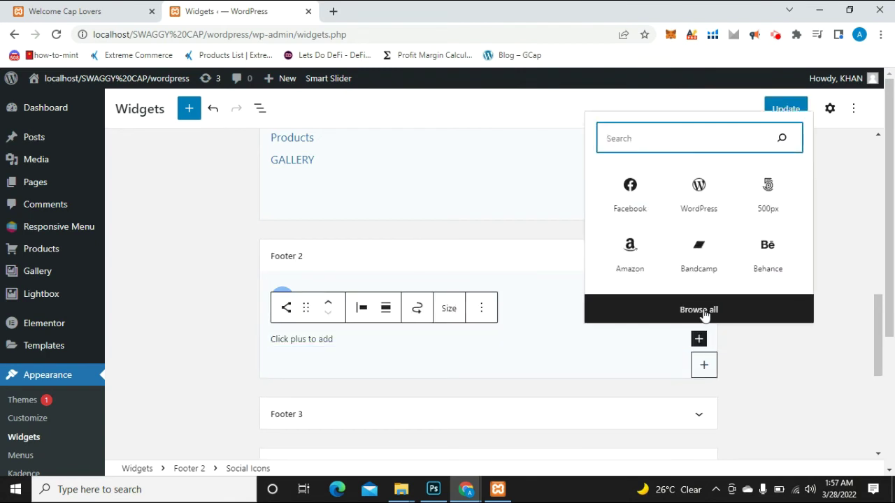
click(498, 269)
click(666, 262)
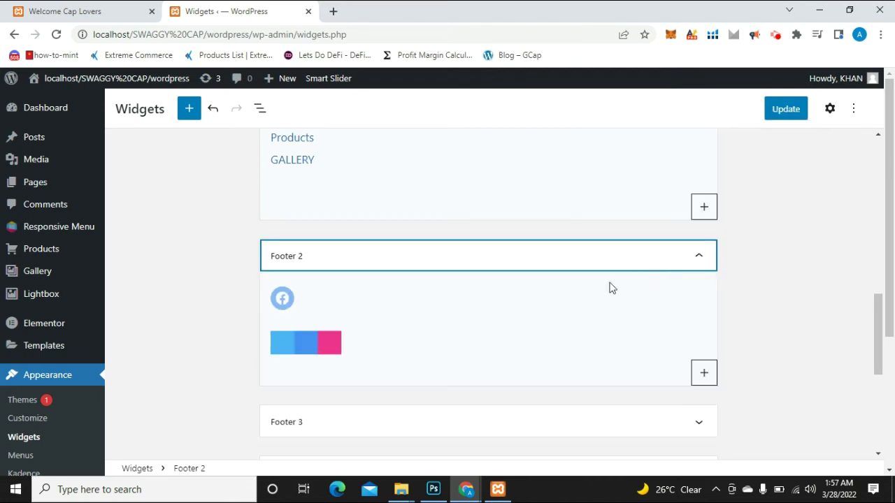
click(284, 299)
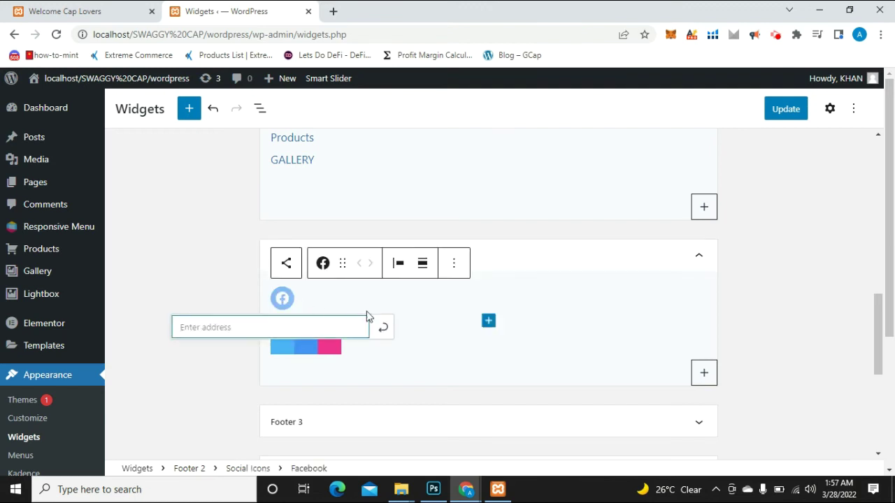
click(454, 263)
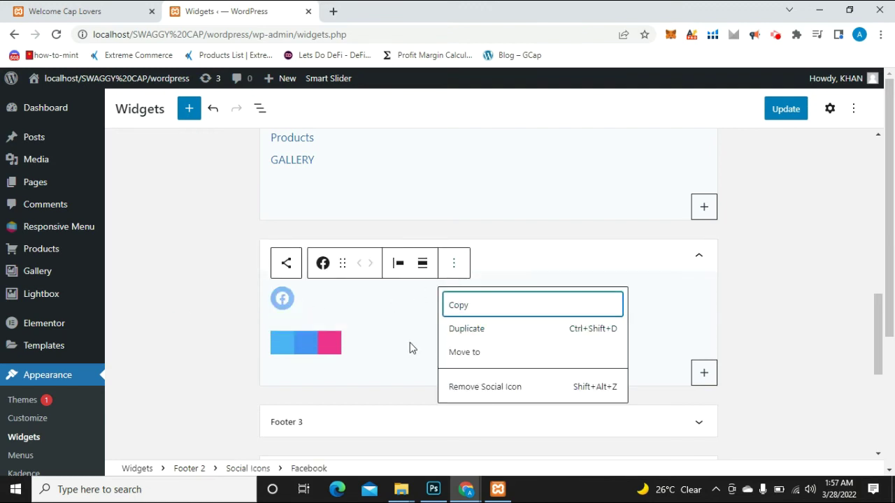
key(shift+alt+z)
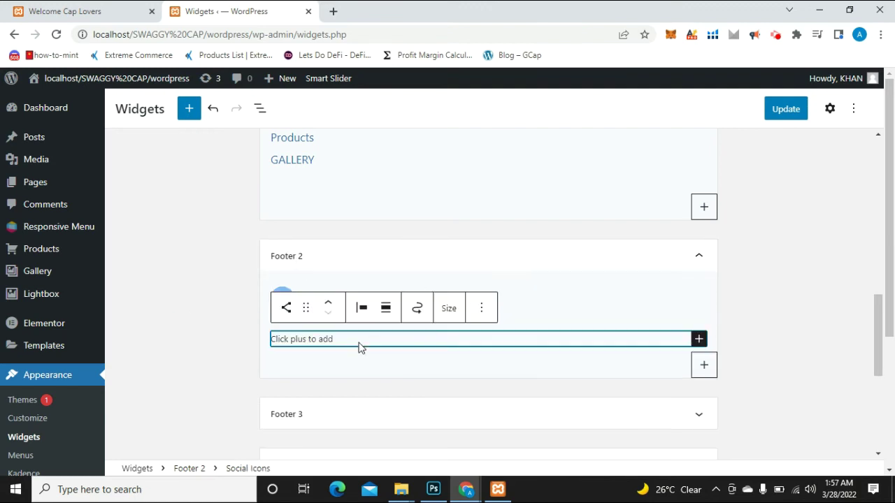
click(486, 308)
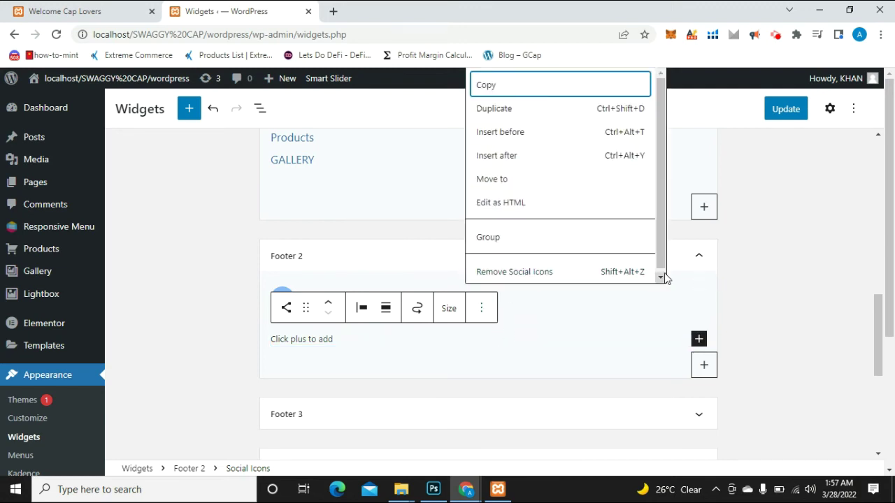
click(598, 274)
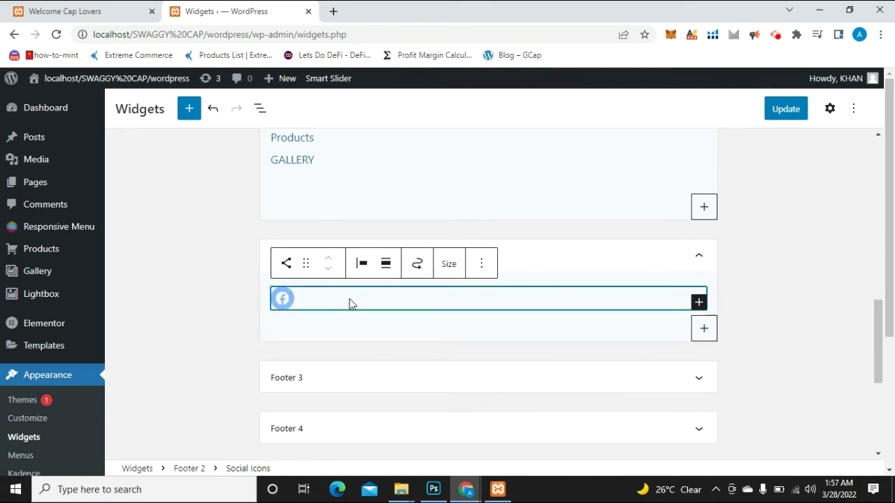
- Add a WordPress icon beside the Facebook icon in the Footer 2 Social Icons block
click(699, 302)
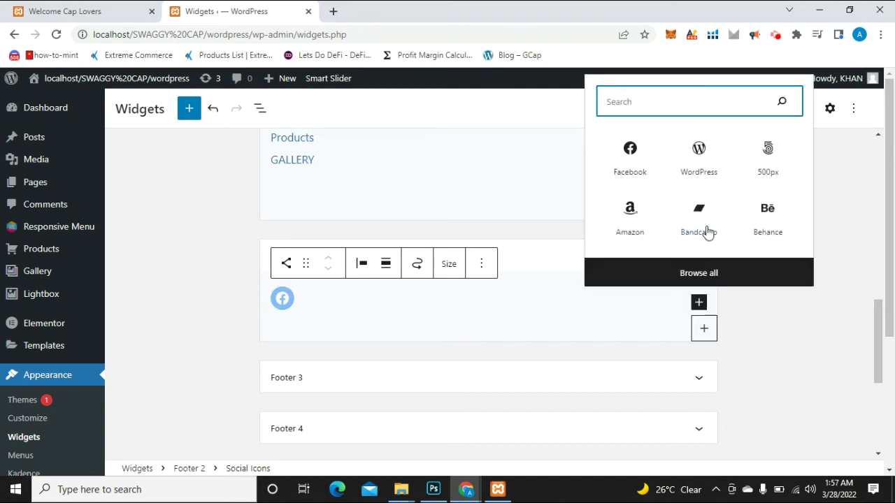
click(699, 151)
click(699, 151)
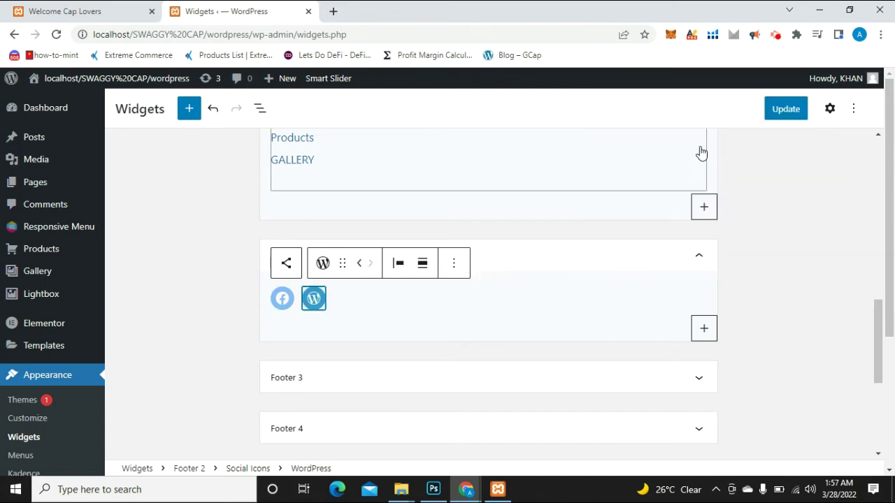
- Open the Facebook icon's link field, and copy the facebook.com address from a new browser tab, closing that tab when done
click(282, 301)
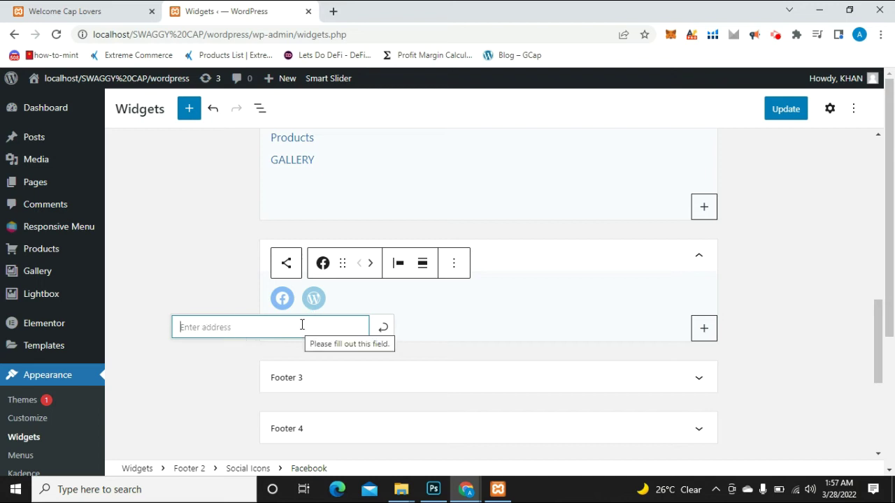
click(333, 12)
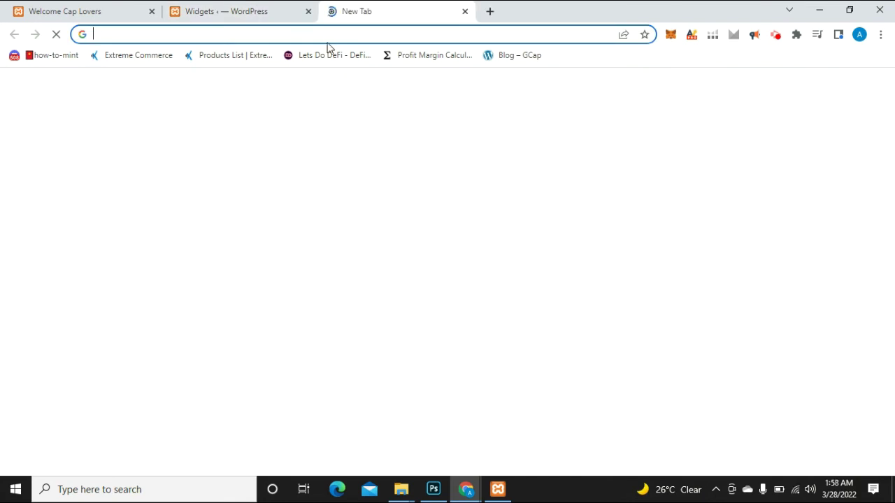
text(facebook.com)
key(Return)
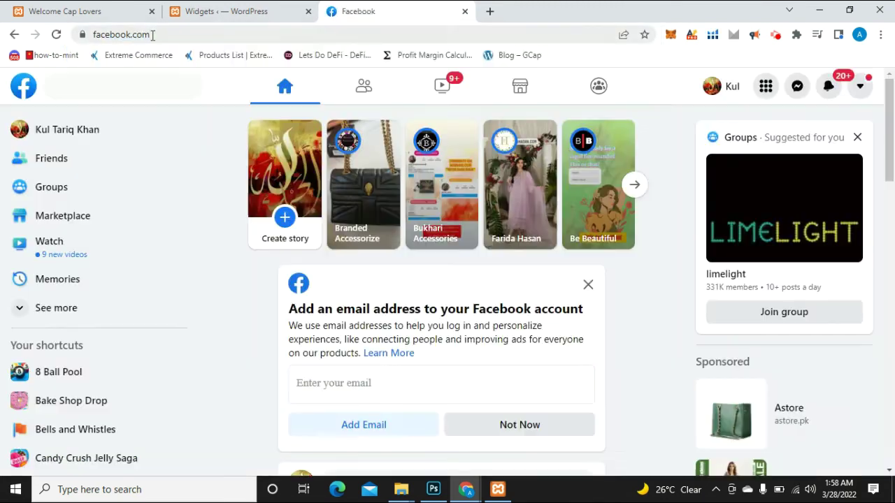
click(152, 35)
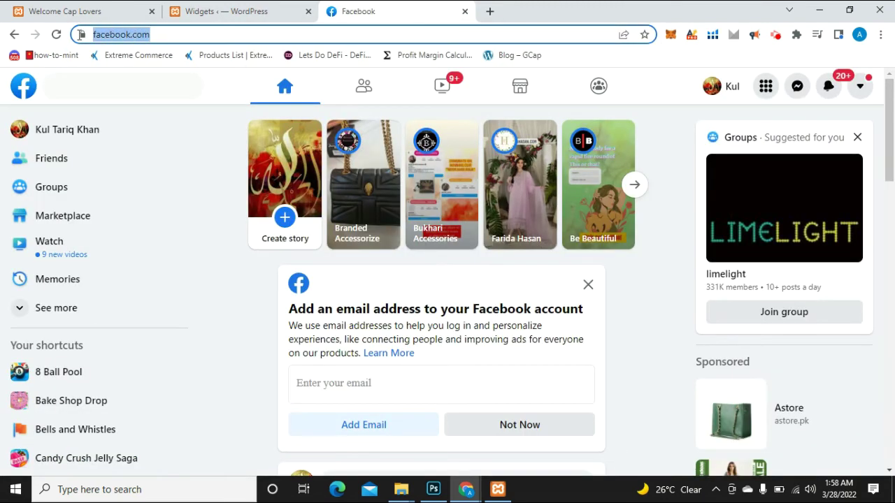
right_click(117, 35)
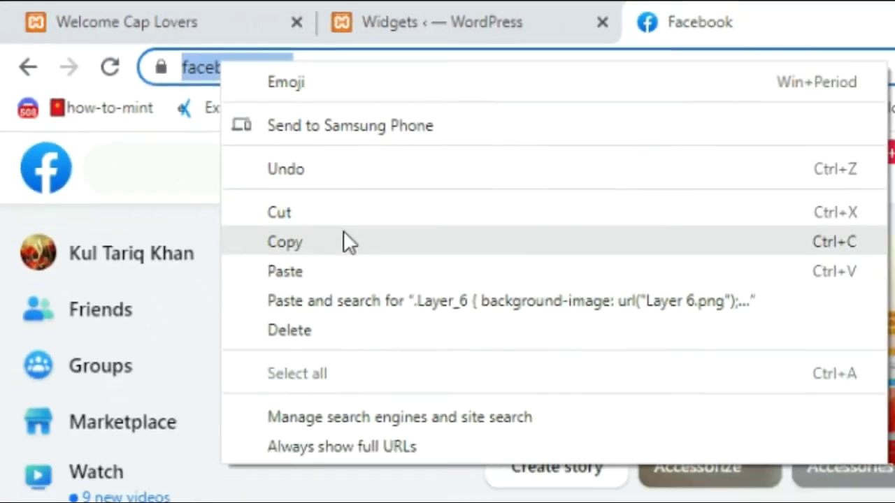
click(529, 370)
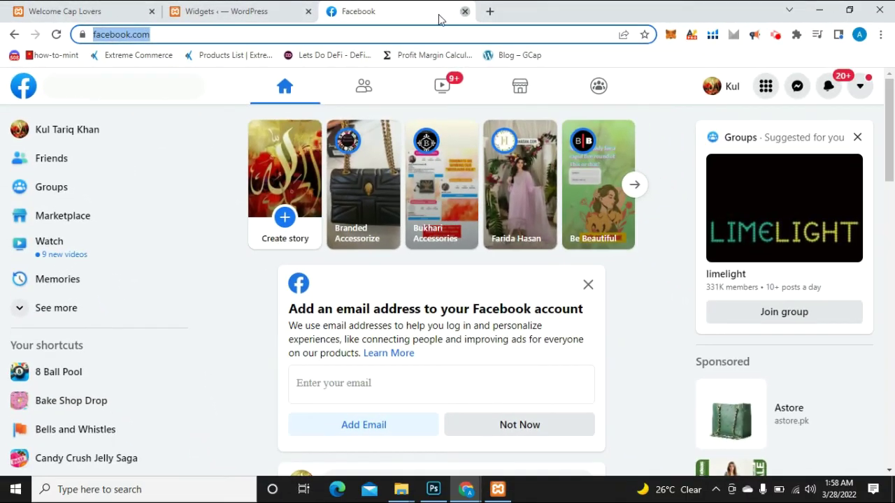
click(465, 12)
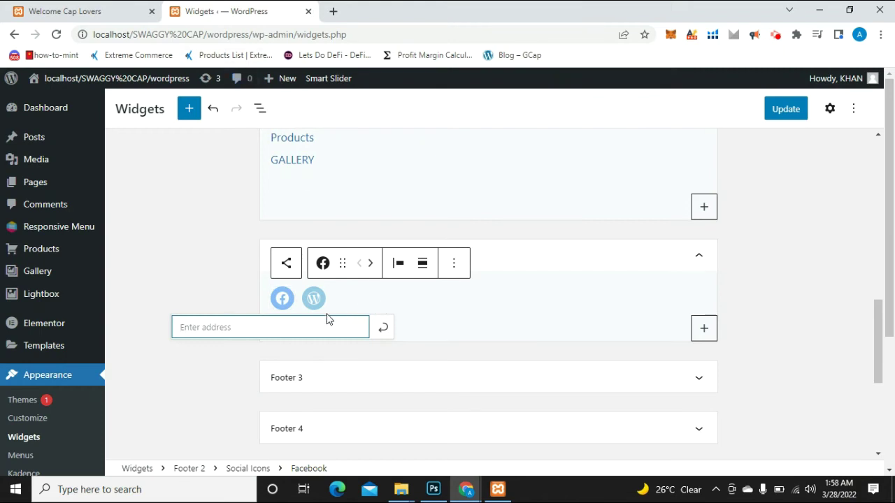
right_click(280, 332)
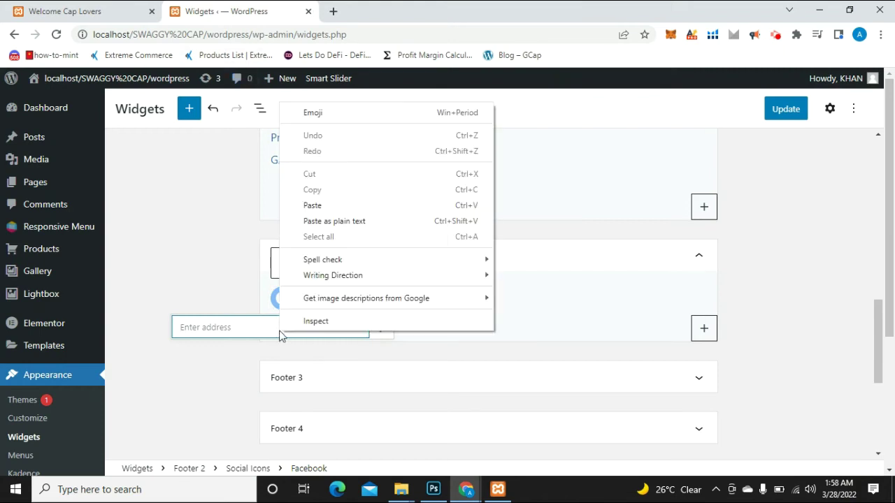
click(334, 210)
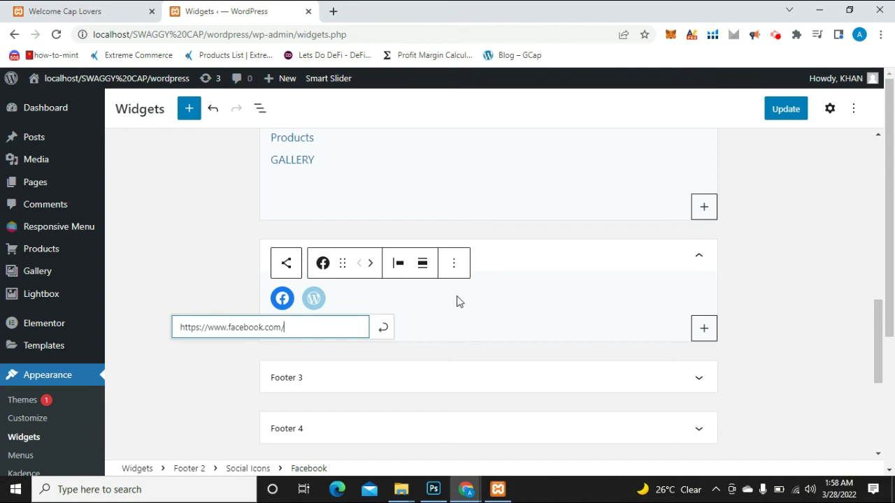
key(Return)
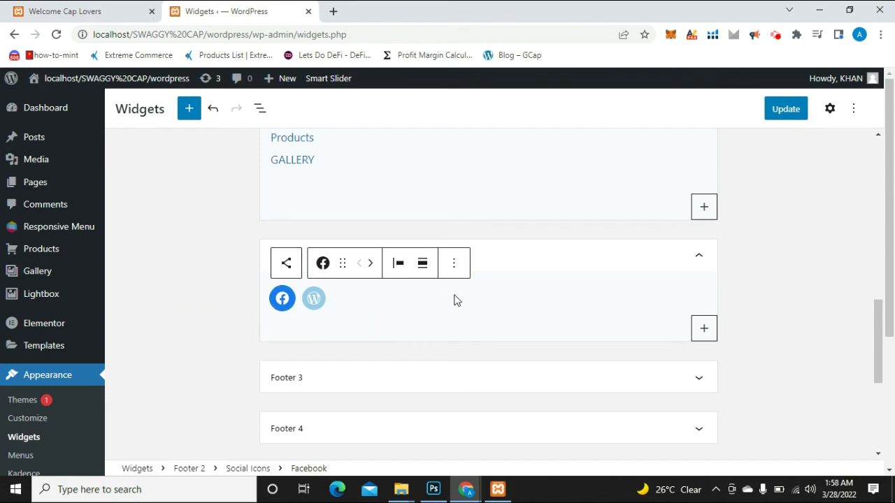
click(793, 112)
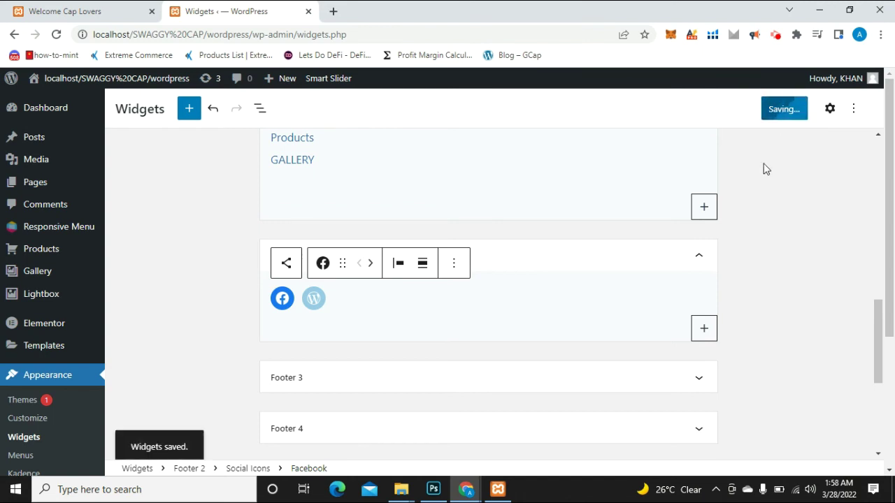
- Reload the Welcome Cap Lovers page and check its footer for the social icons
click(7, 10)
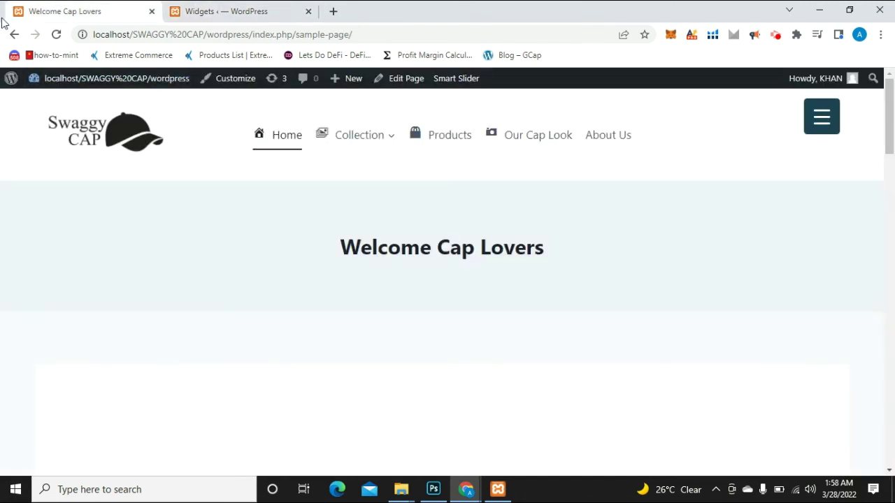
click(57, 36)
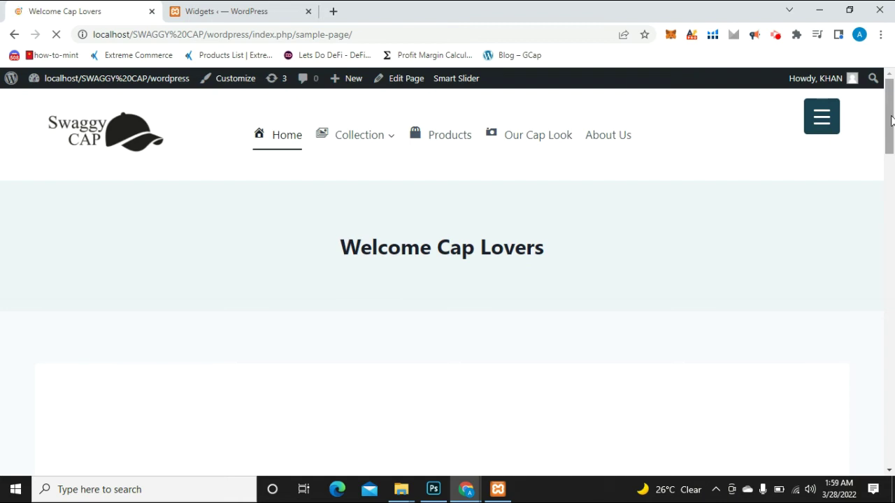
drag(892, 120, 891, 427)
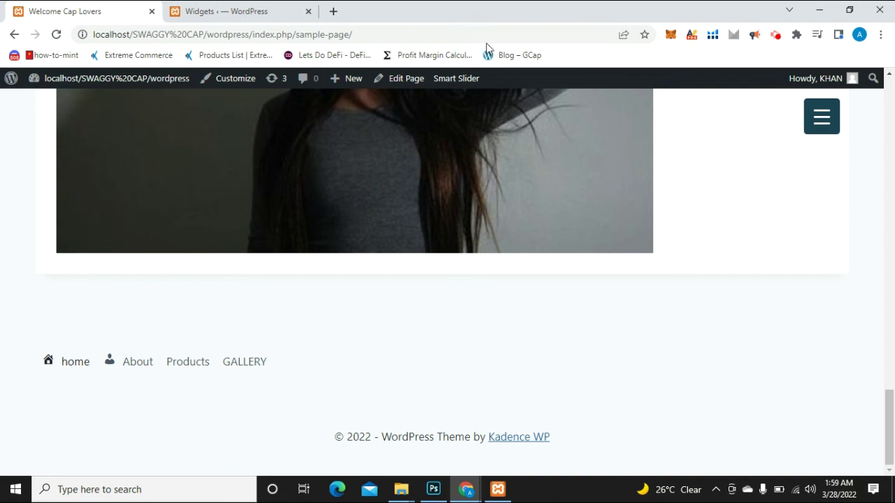
- Open the theme customizer's Footer settings and place Widget 2 in the middle column of the top footer row
key(ctrl+Tab)
click(55, 420)
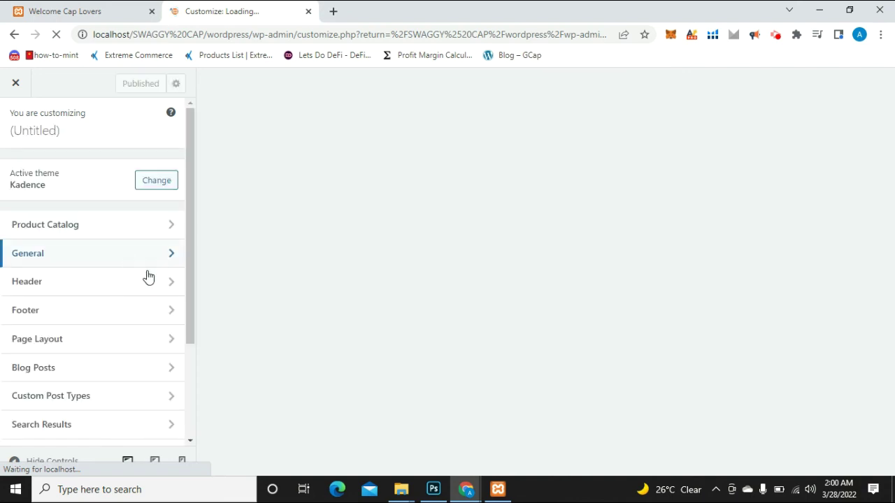
click(166, 315)
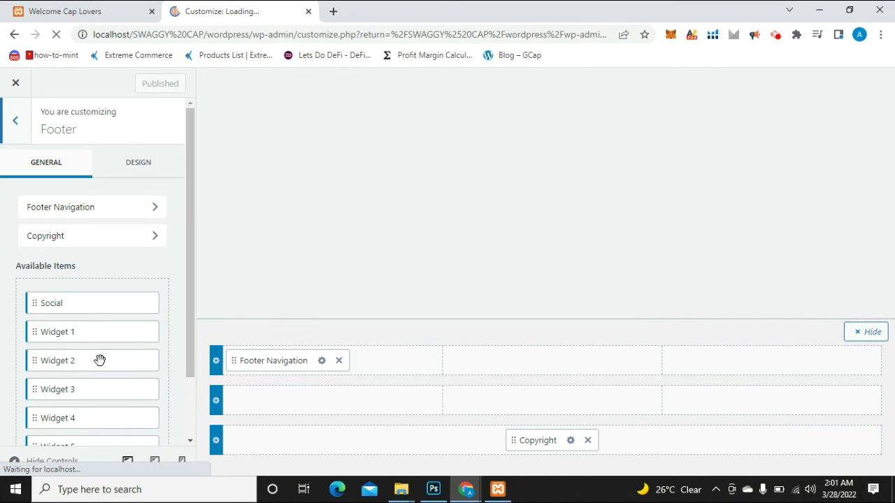
drag(62, 364, 540, 369)
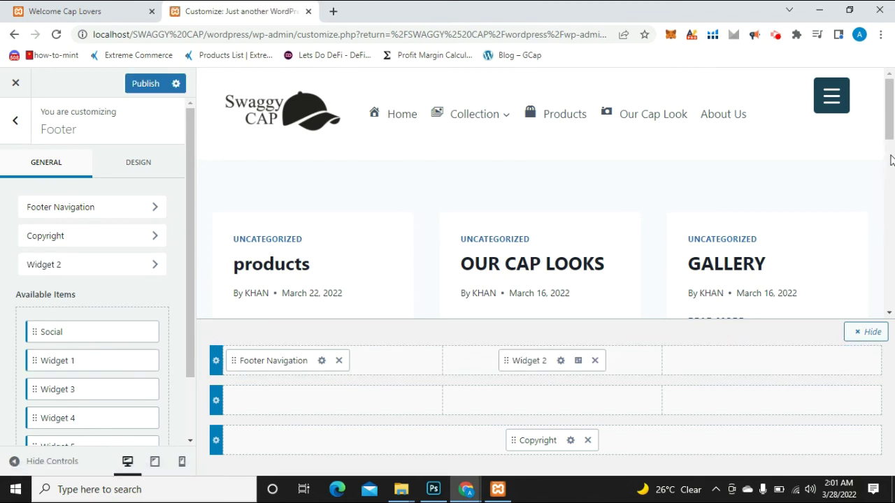
- Try Widget 2 in the first column of the middle footer row, and return it to the top row's middle column
drag(890, 128, 889, 299)
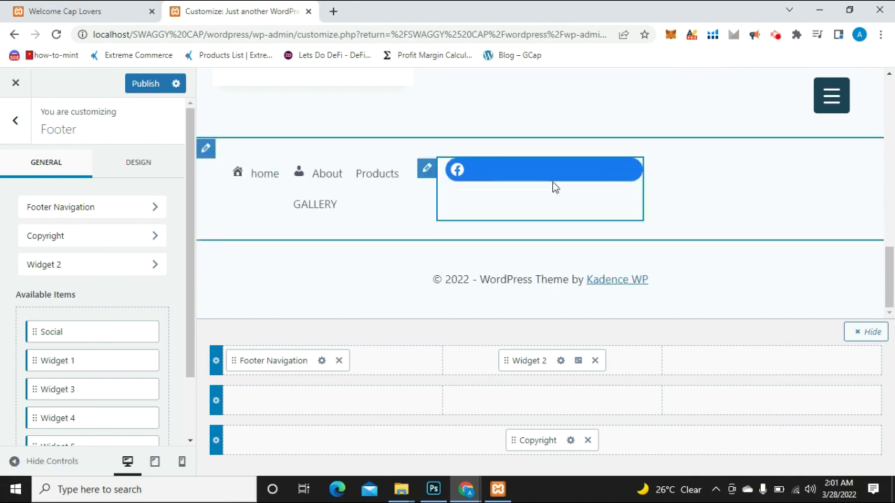
drag(605, 186, 586, 179)
drag(531, 356, 374, 399)
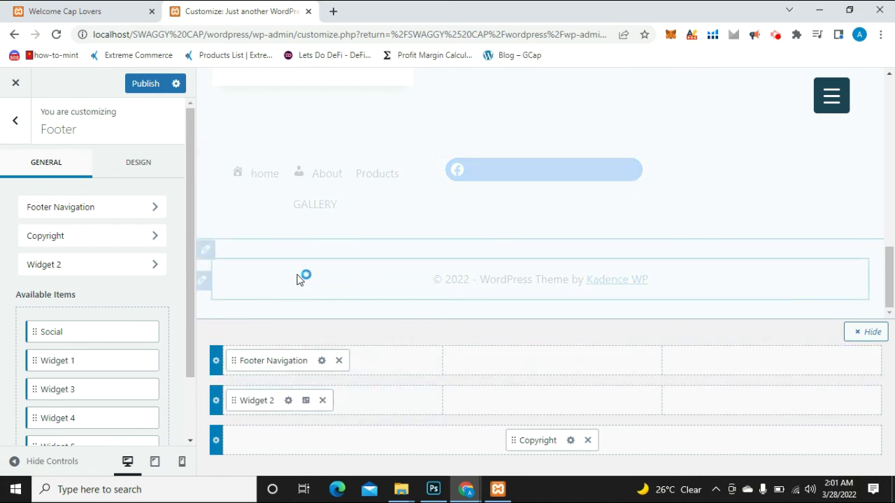
drag(541, 192, 837, 343)
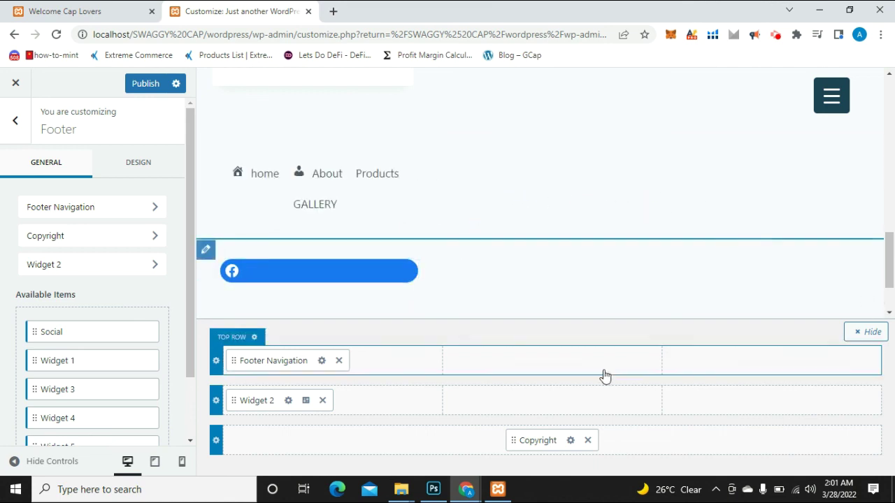
drag(251, 393, 510, 368)
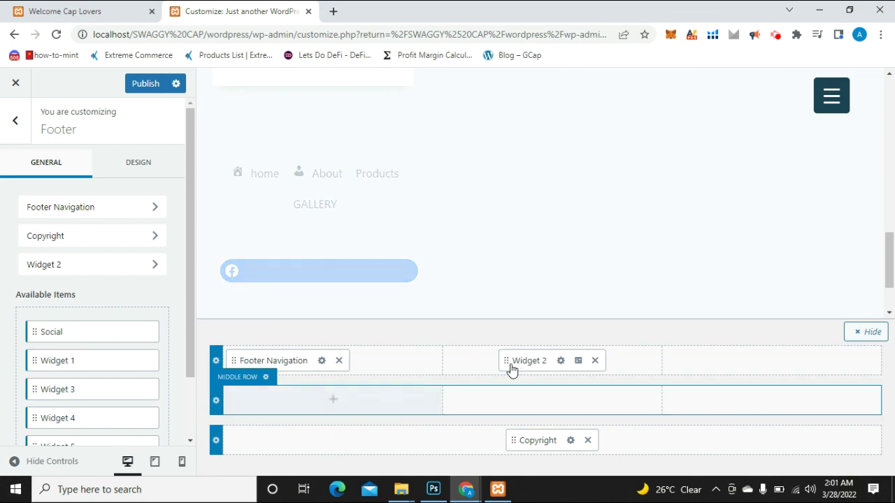
drag(409, 272, 309, 278)
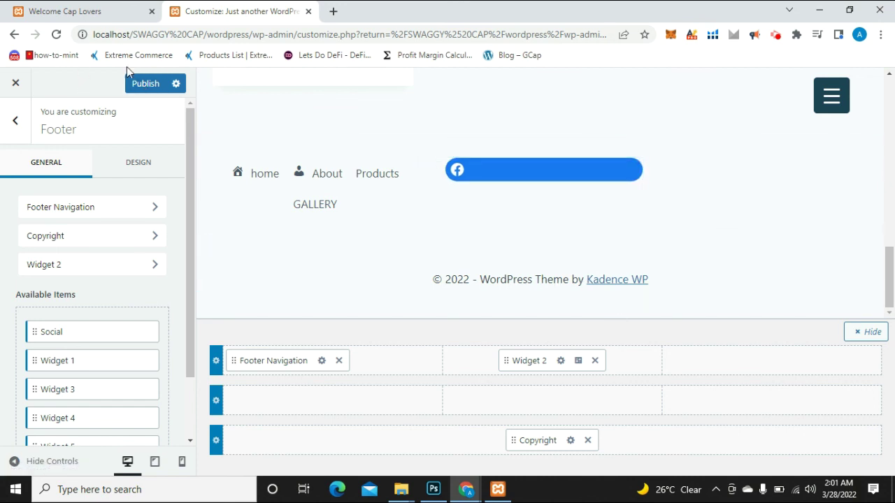
- Publish the footer layout and reload the Welcome Cap Lovers page to compare its footer with the customizer preview
click(145, 85)
click(116, 10)
click(56, 34)
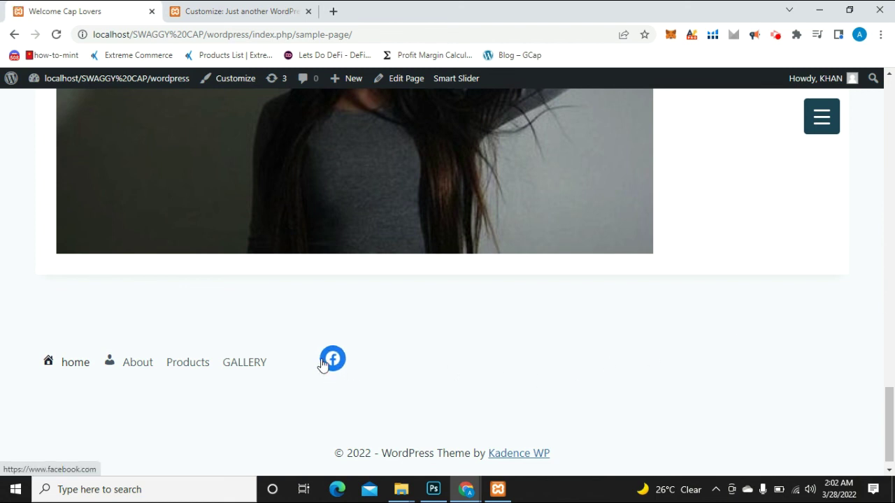
click(216, 9)
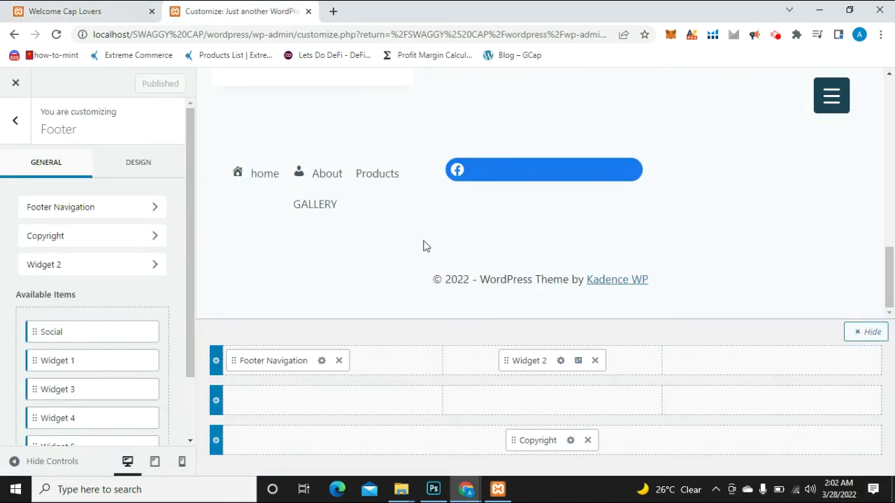
click(100, 11)
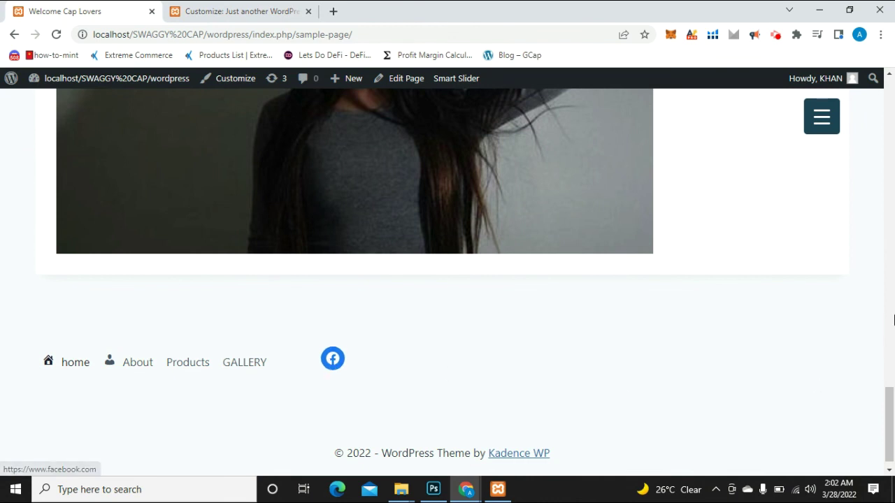
- Test the Facebook icon's link in the footer, and return to the top of the Welcome Cap Lovers page
click(332, 360)
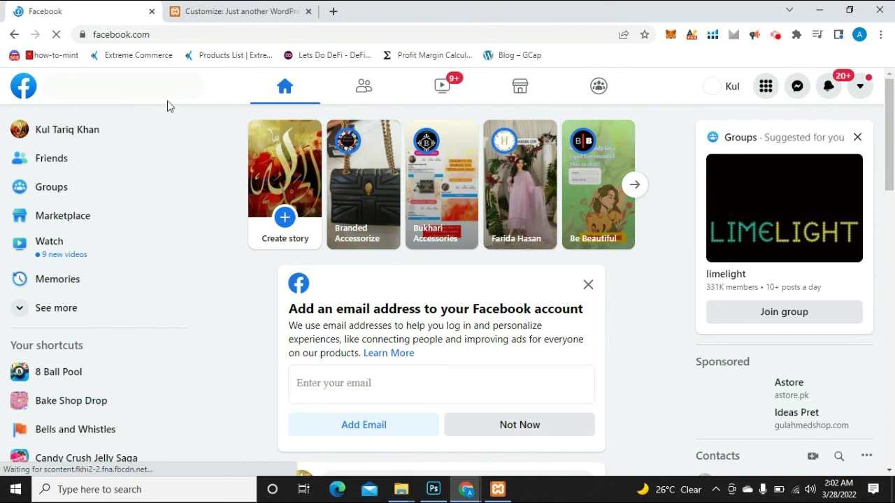
click(17, 35)
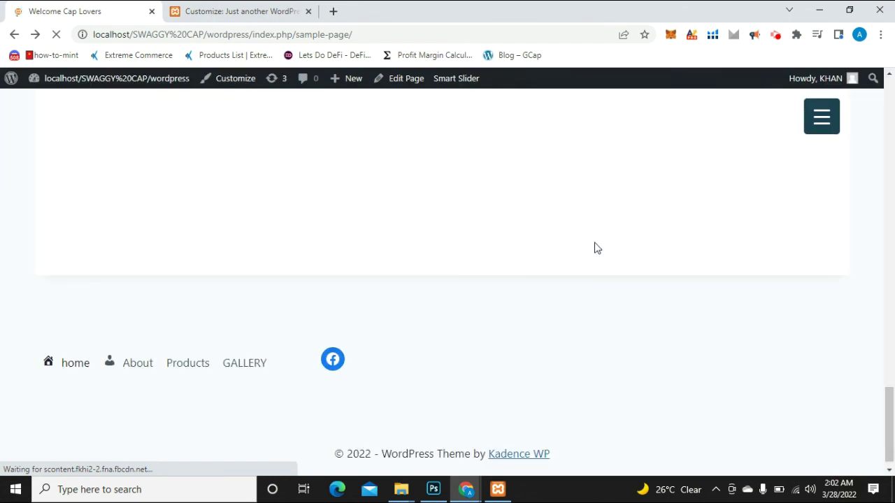
drag(892, 160, 893, 98)
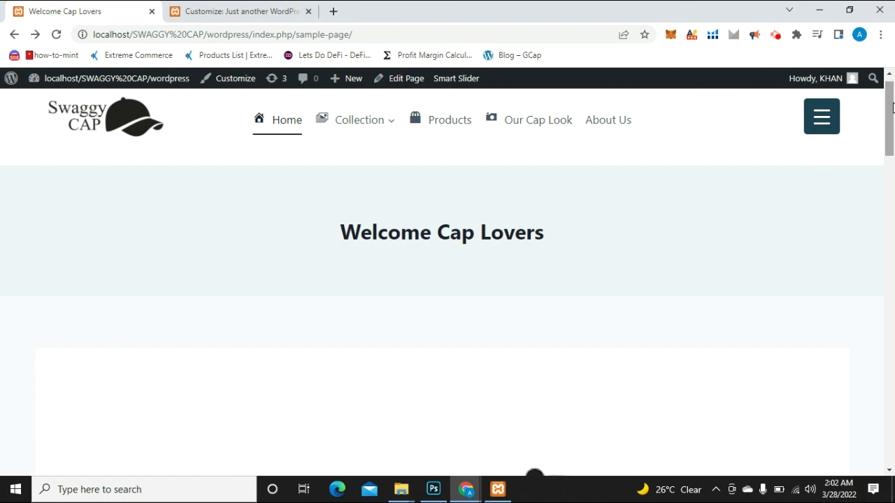